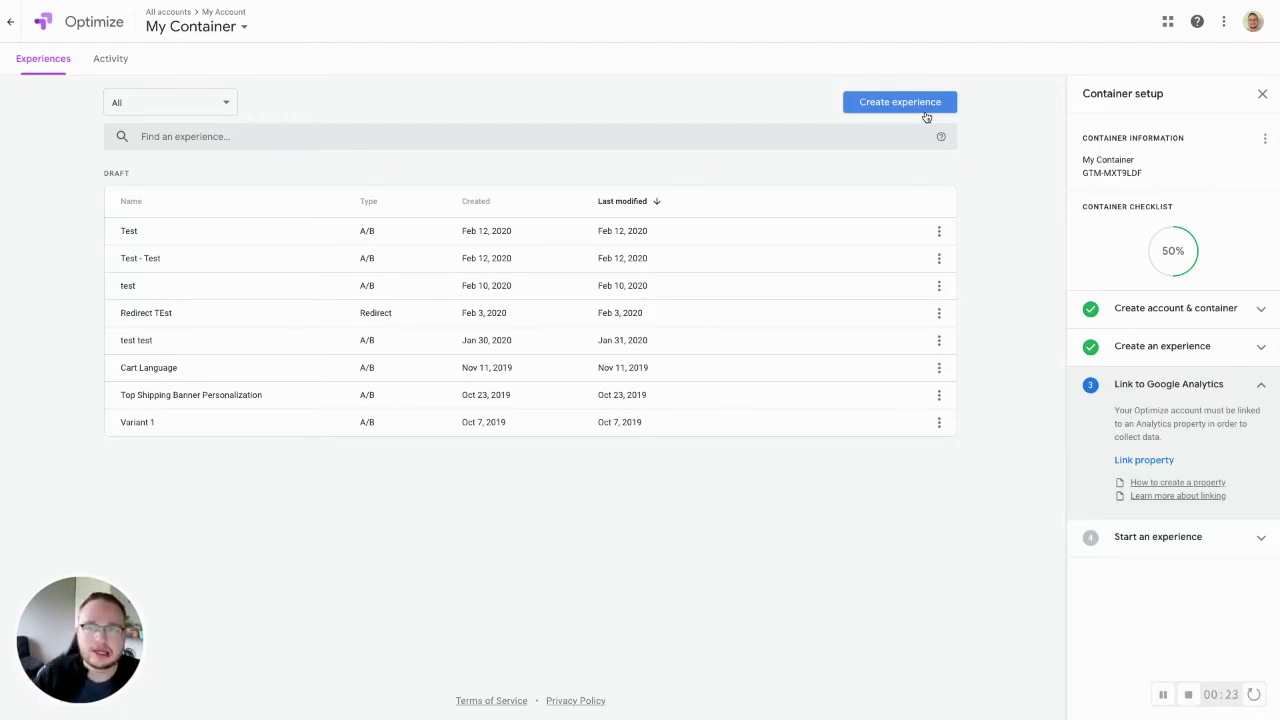
left_click(922, 106)
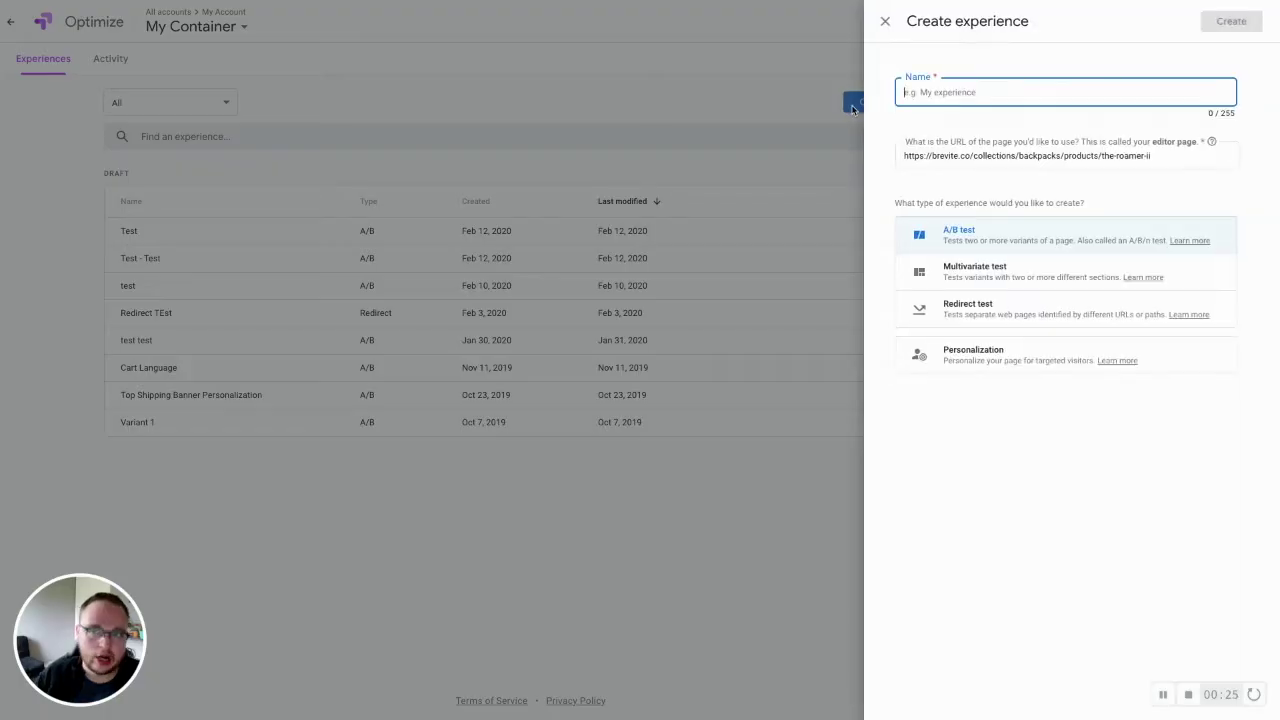
left_click_drag(1151, 156, 976, 156)
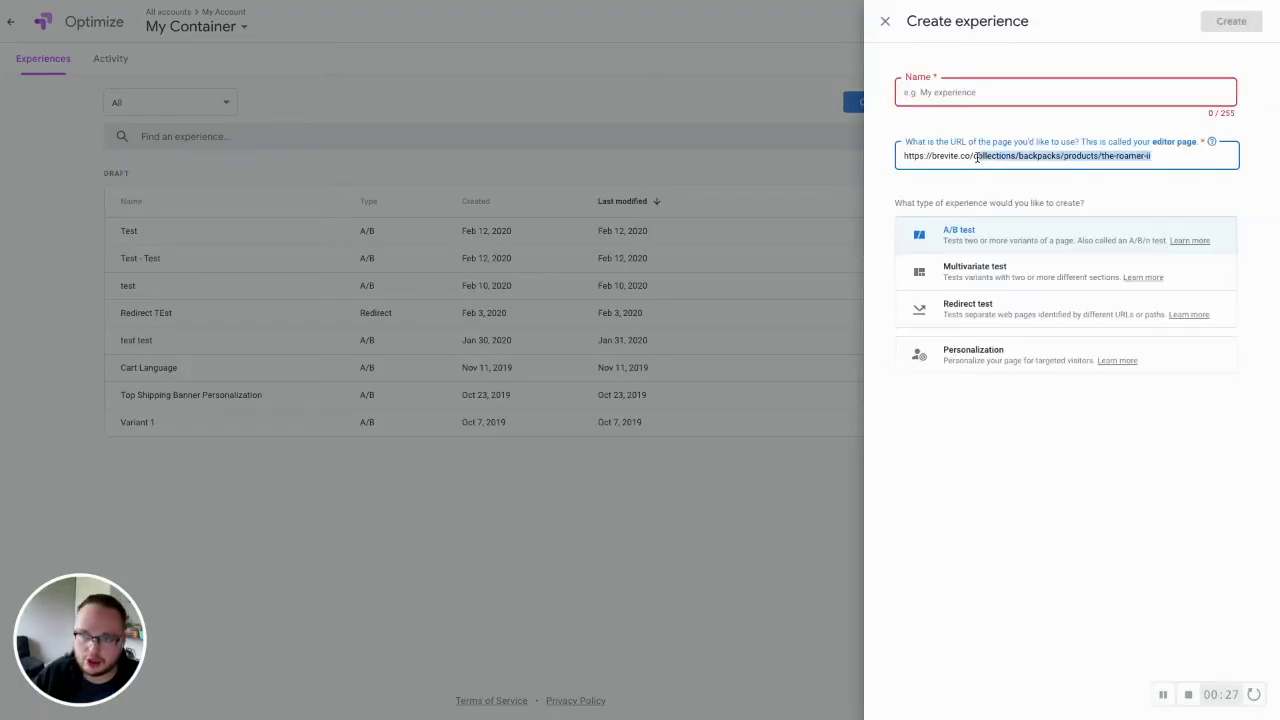
key("BackSpace")
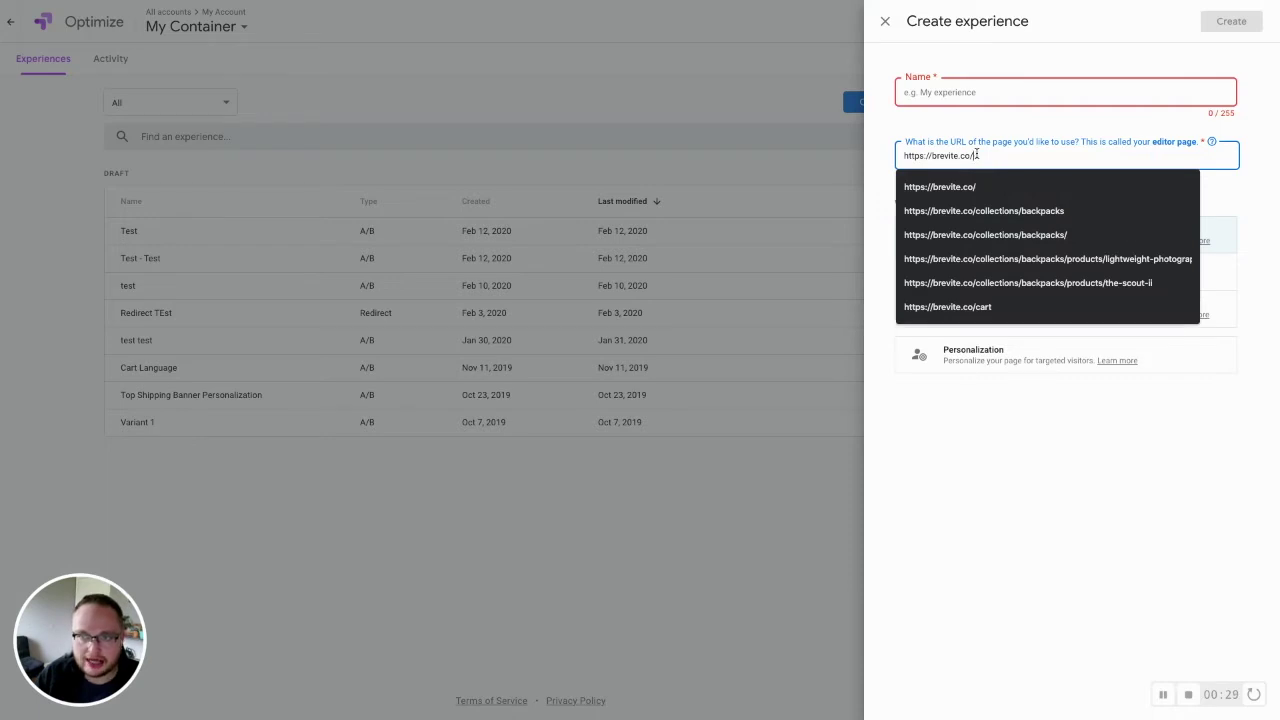
left_click(994, 100)
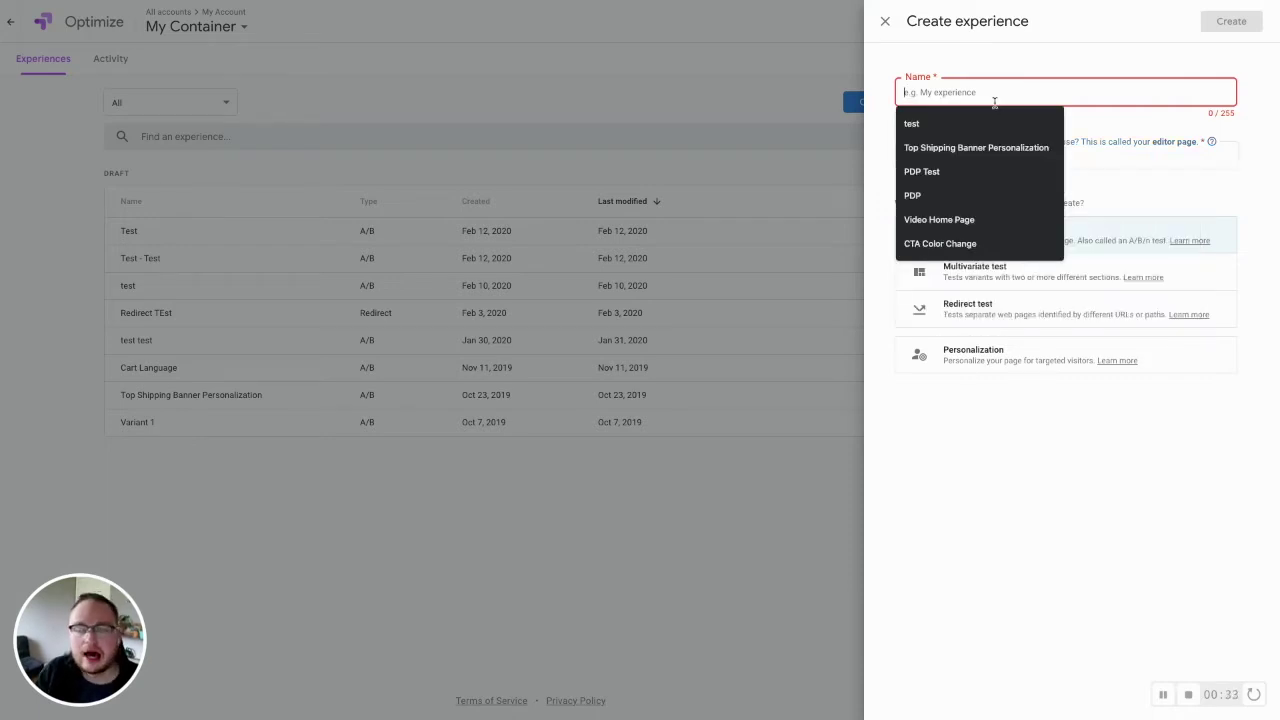
key("Down")
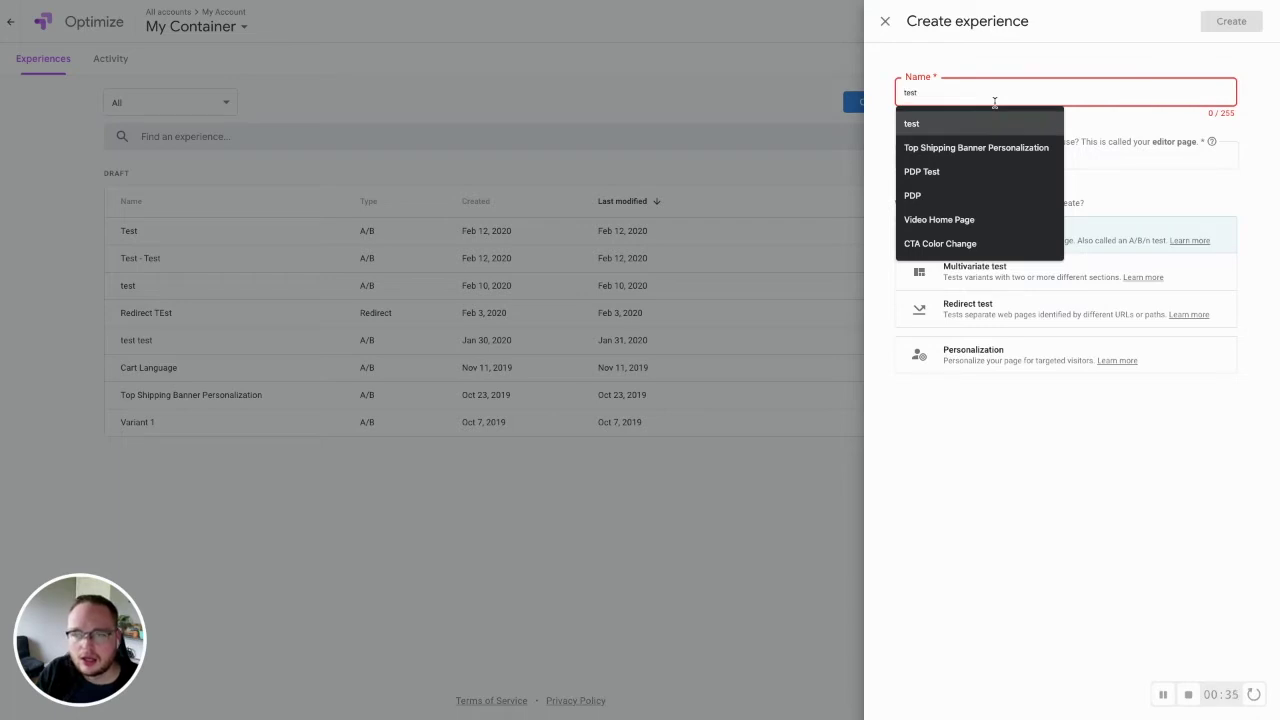
type("homepage test")
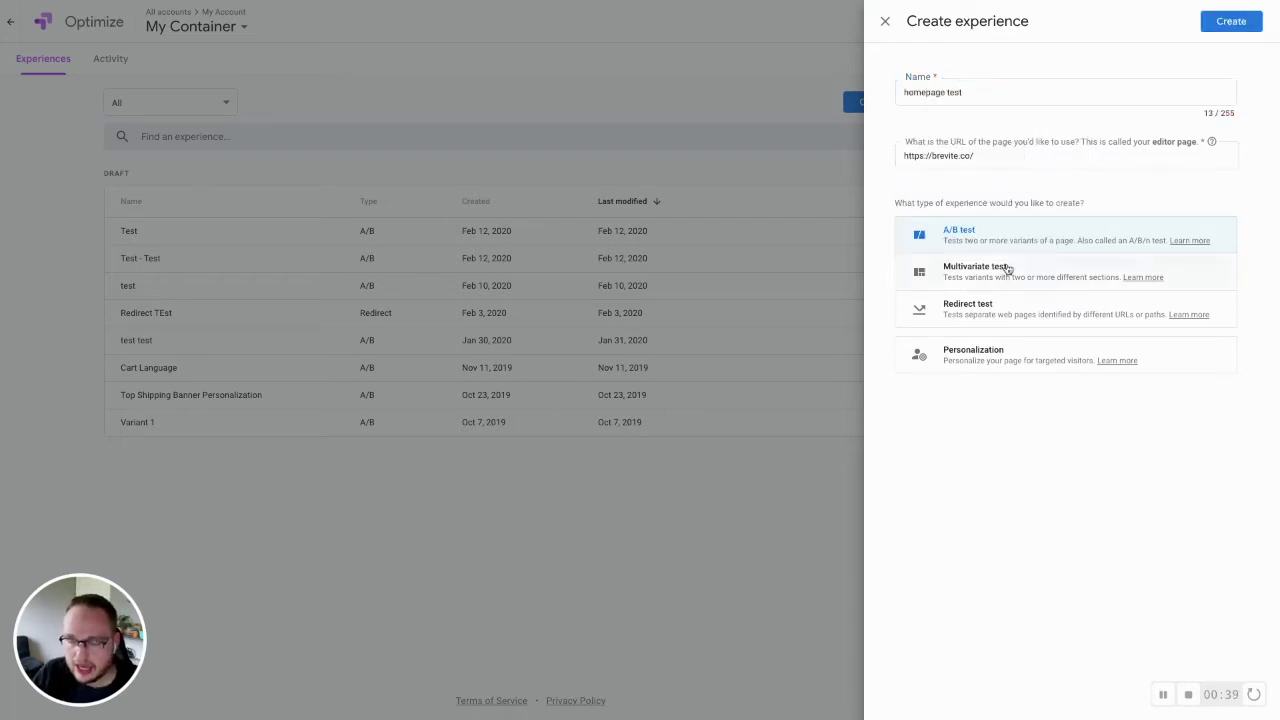
left_click(1214, 26)
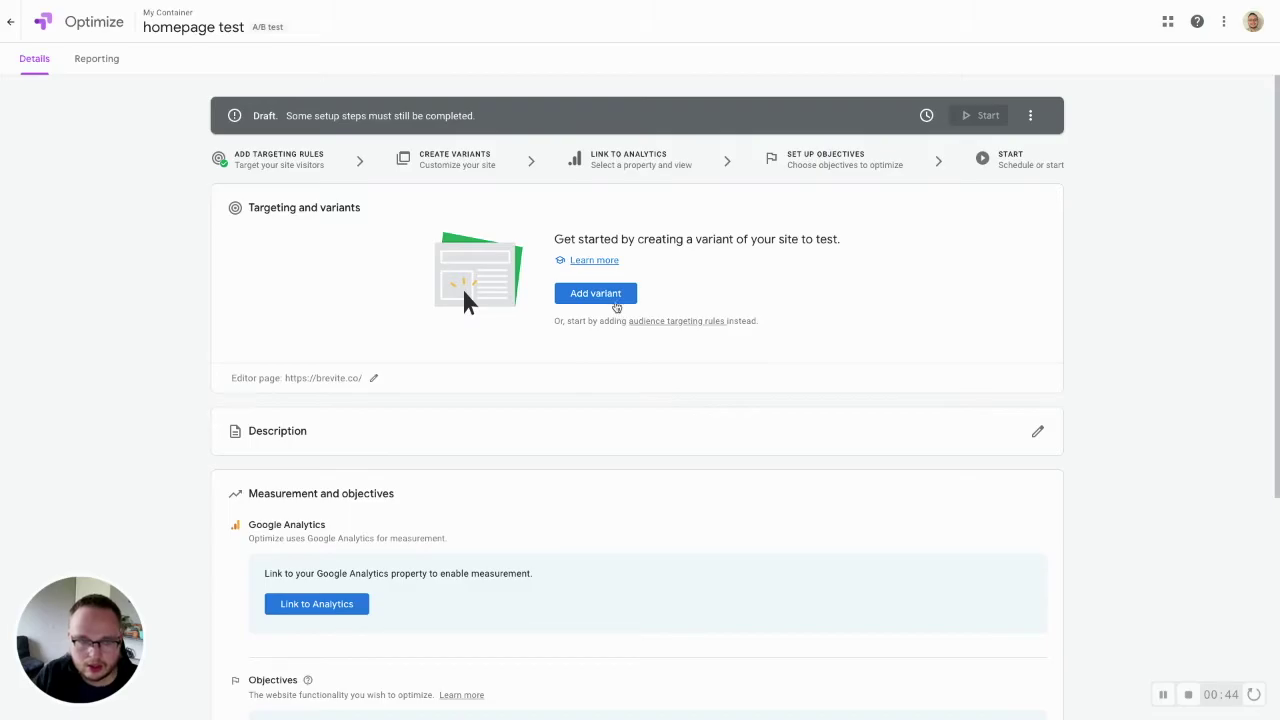
Add a variant named Variant 1 to the homepage test and open it in the visual editor
left_click(614, 303)
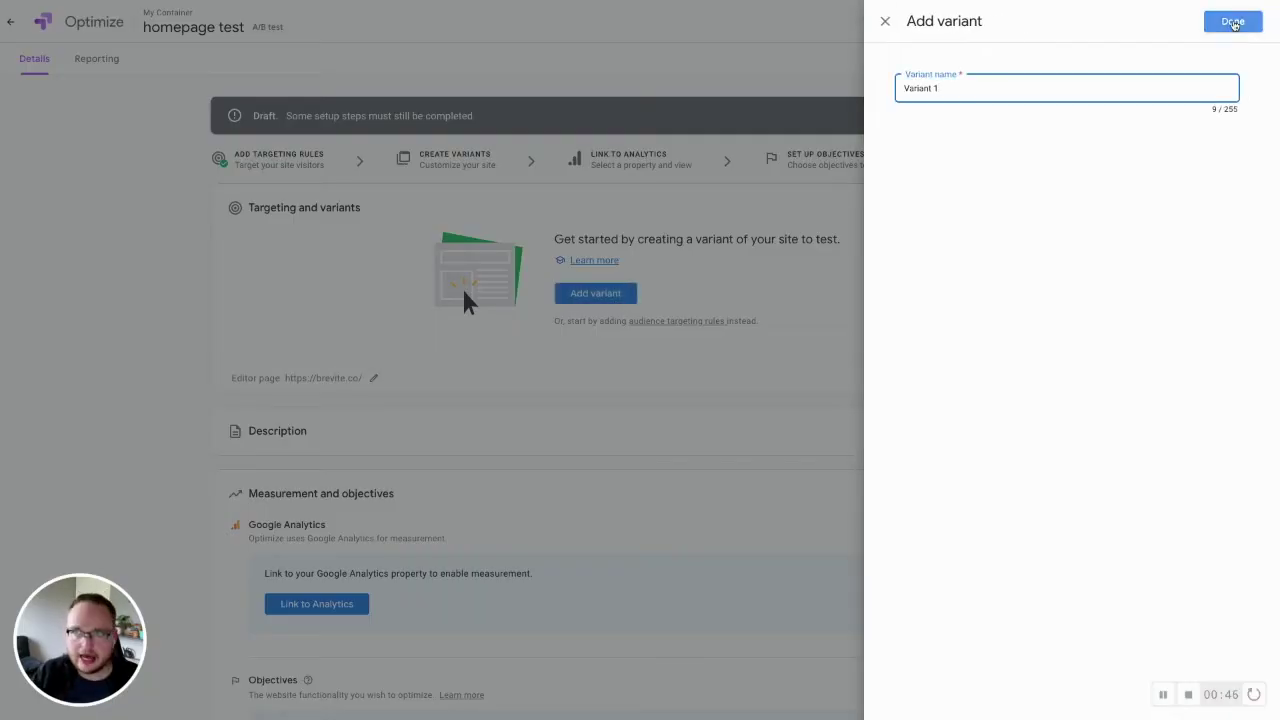
left_click(1233, 22)
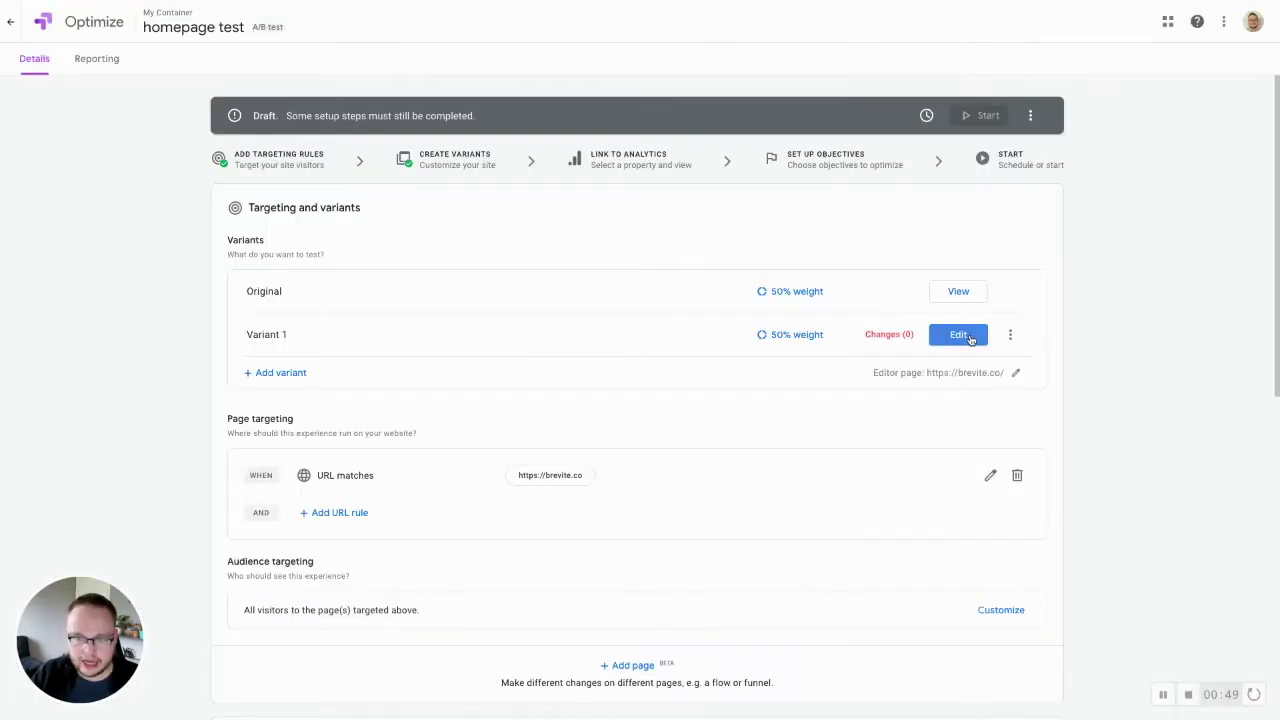
left_click(969, 338)
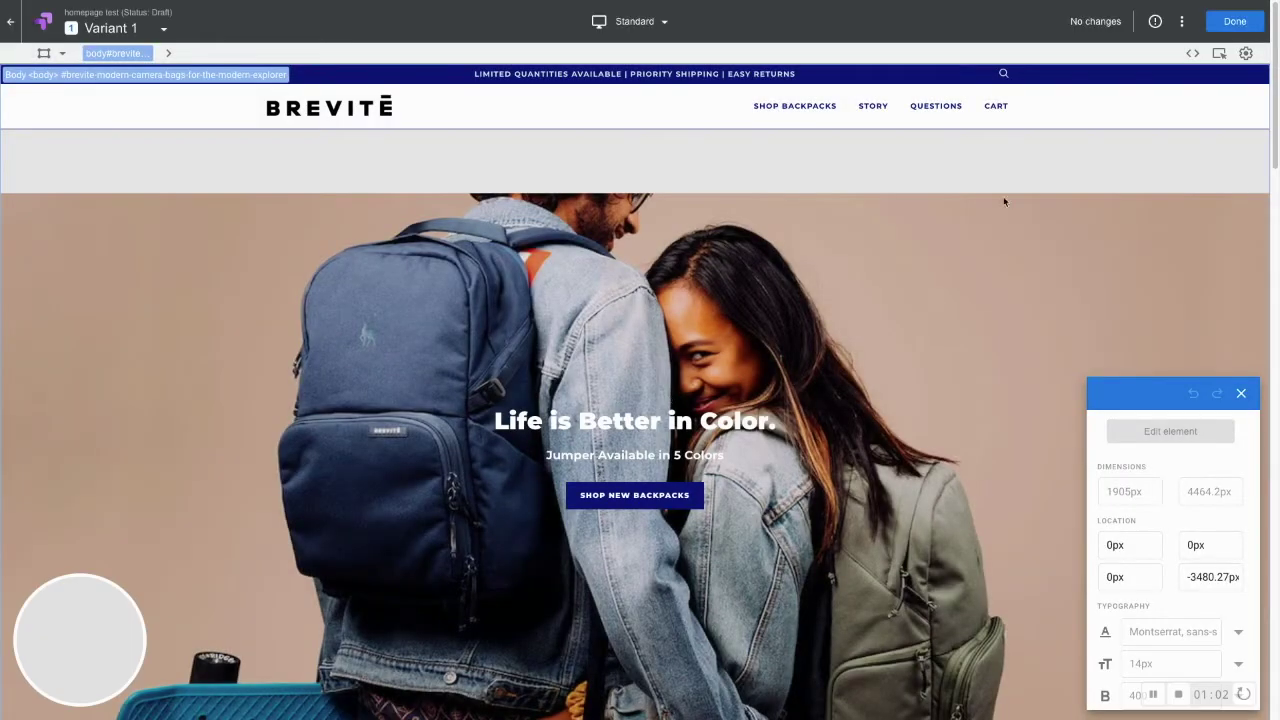
Try selecting the hero image container, heading and announcement bar, and move the floating element editing palette higher over the page
left_click(1025, 322)
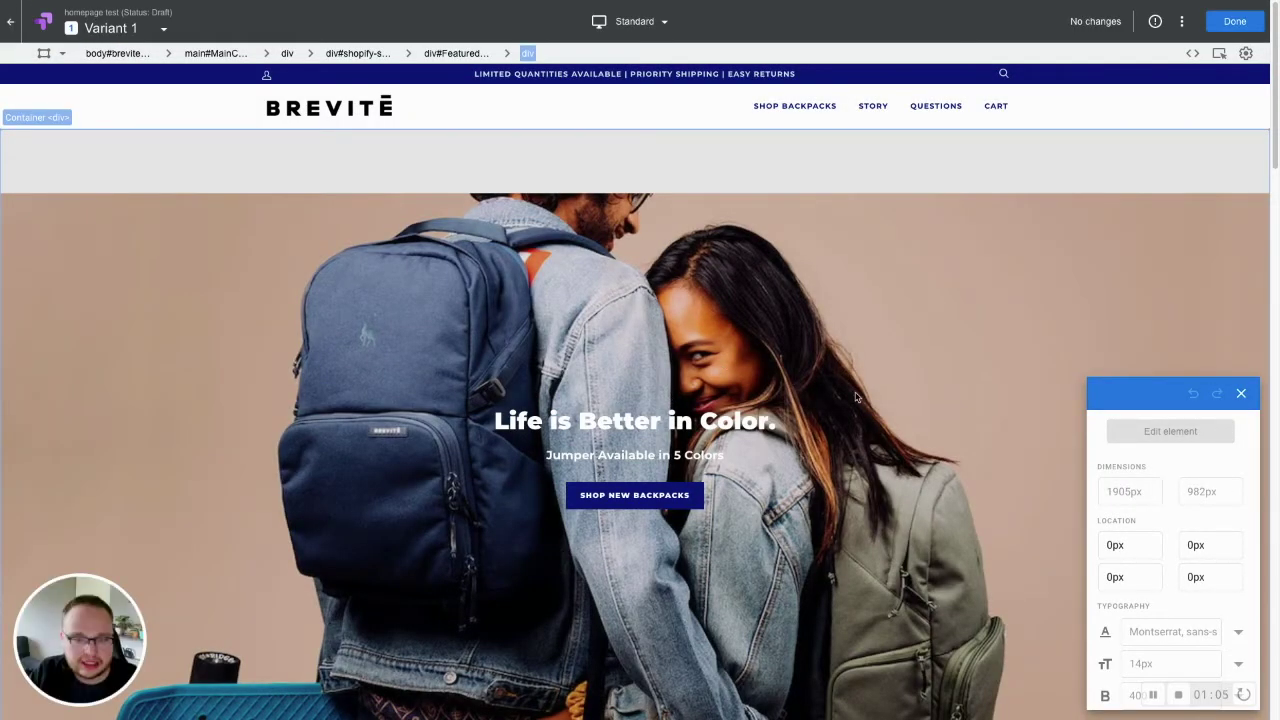
left_click(756, 422)
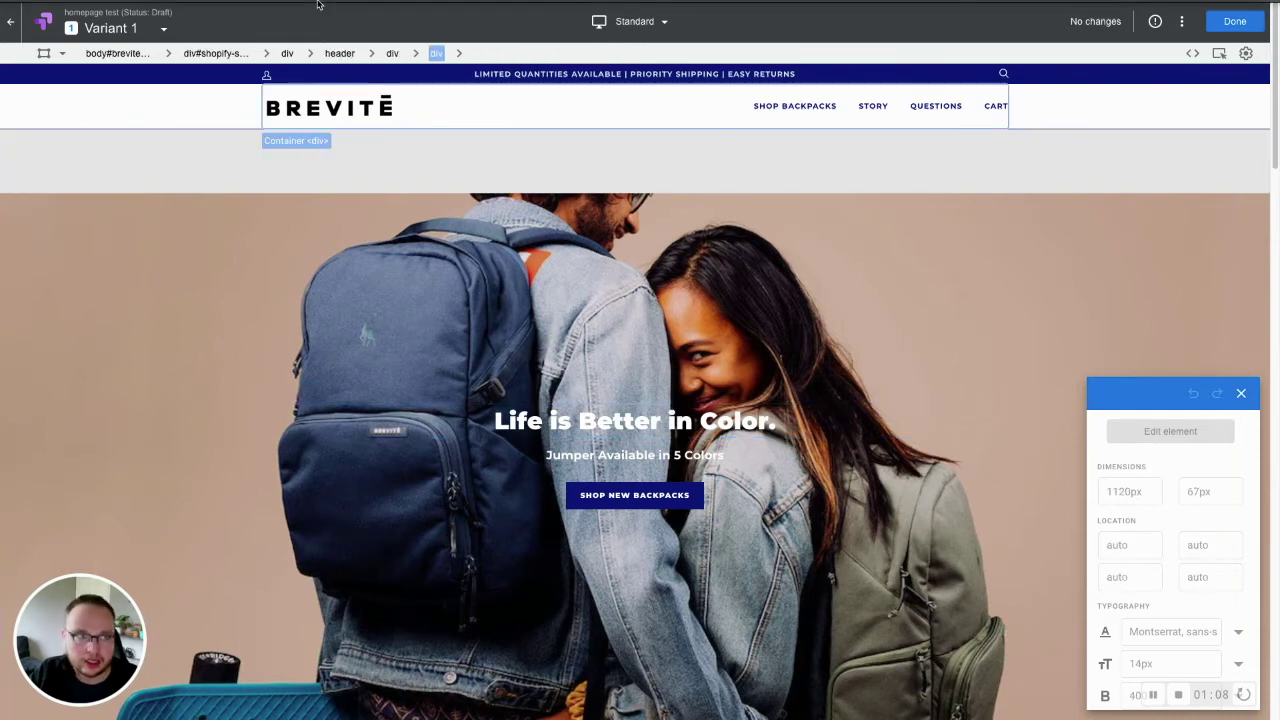
left_click(690, 424)
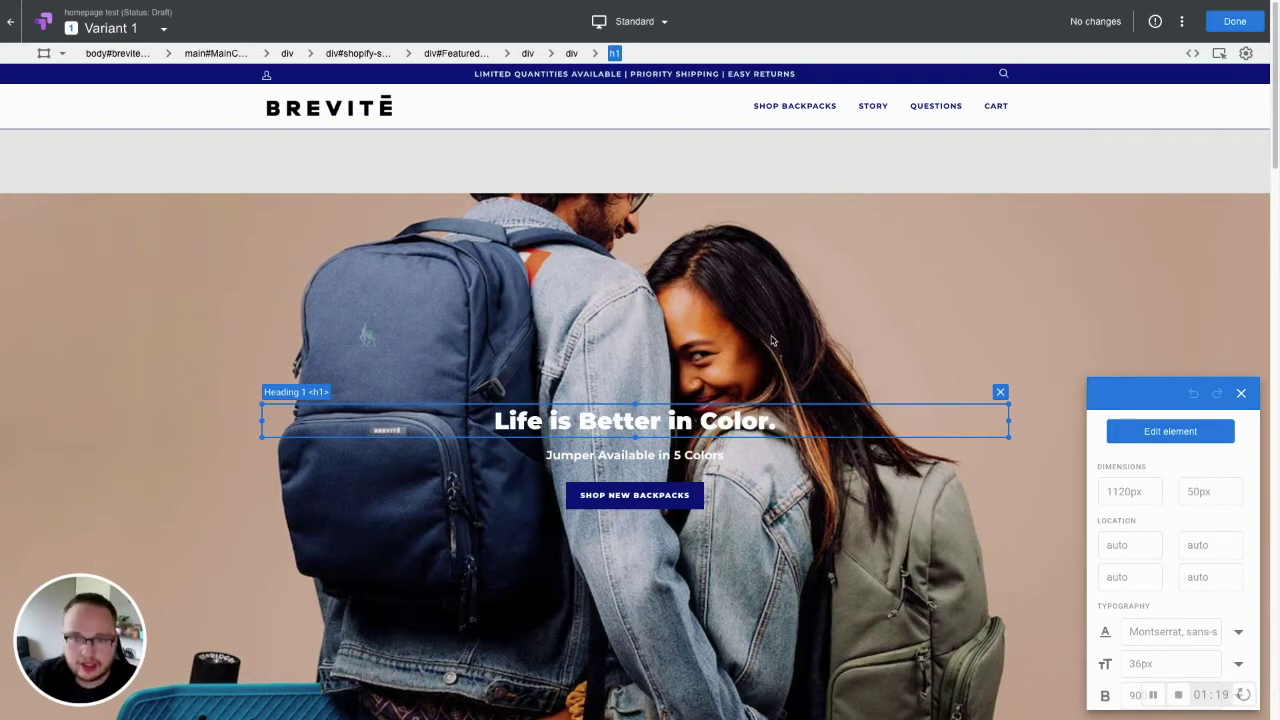
left_click_drag(1166, 383, 1163, 317)
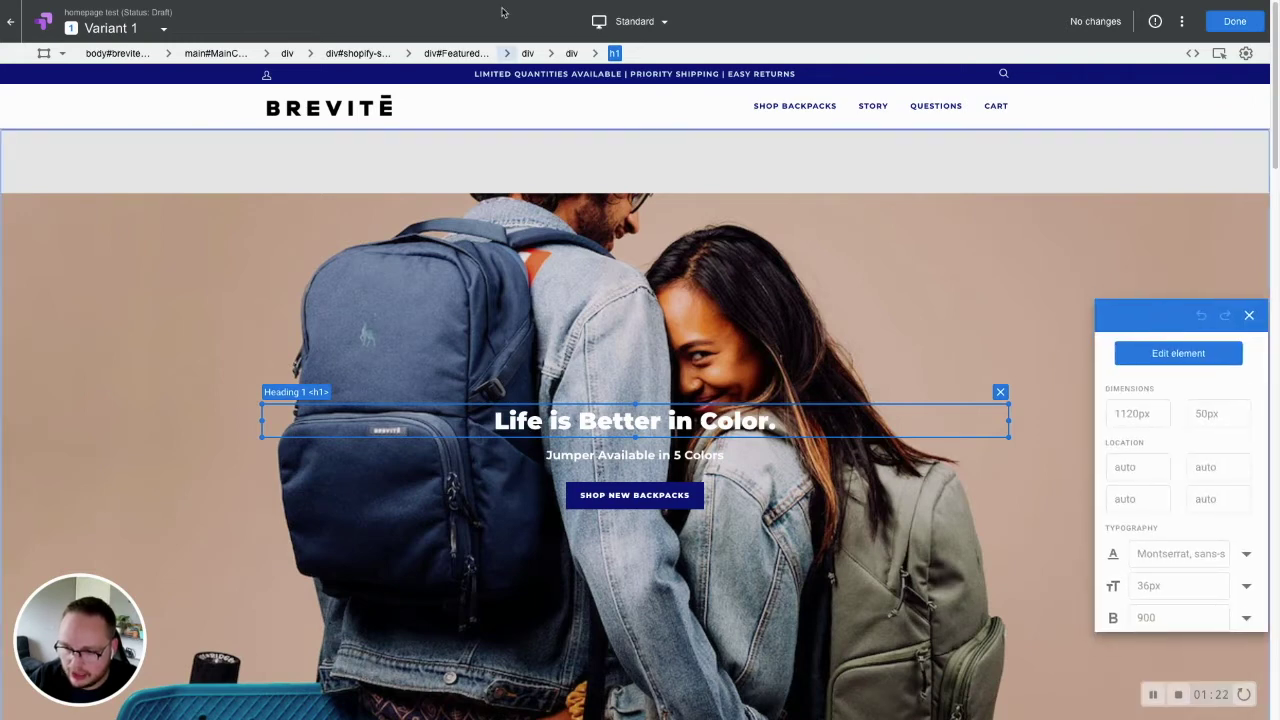
left_click(475, 75)
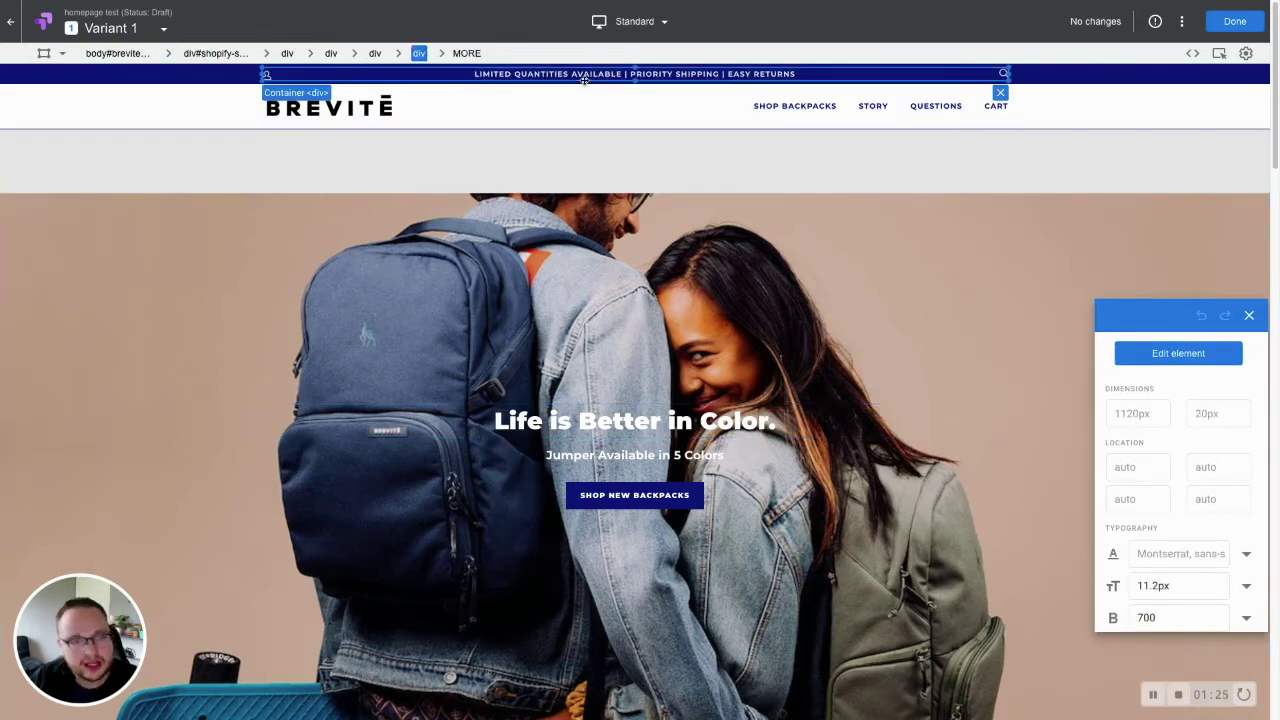
Change the hero heading's text to "Life is Better with Backpacks" and apply the text edit
left_click(650, 422)
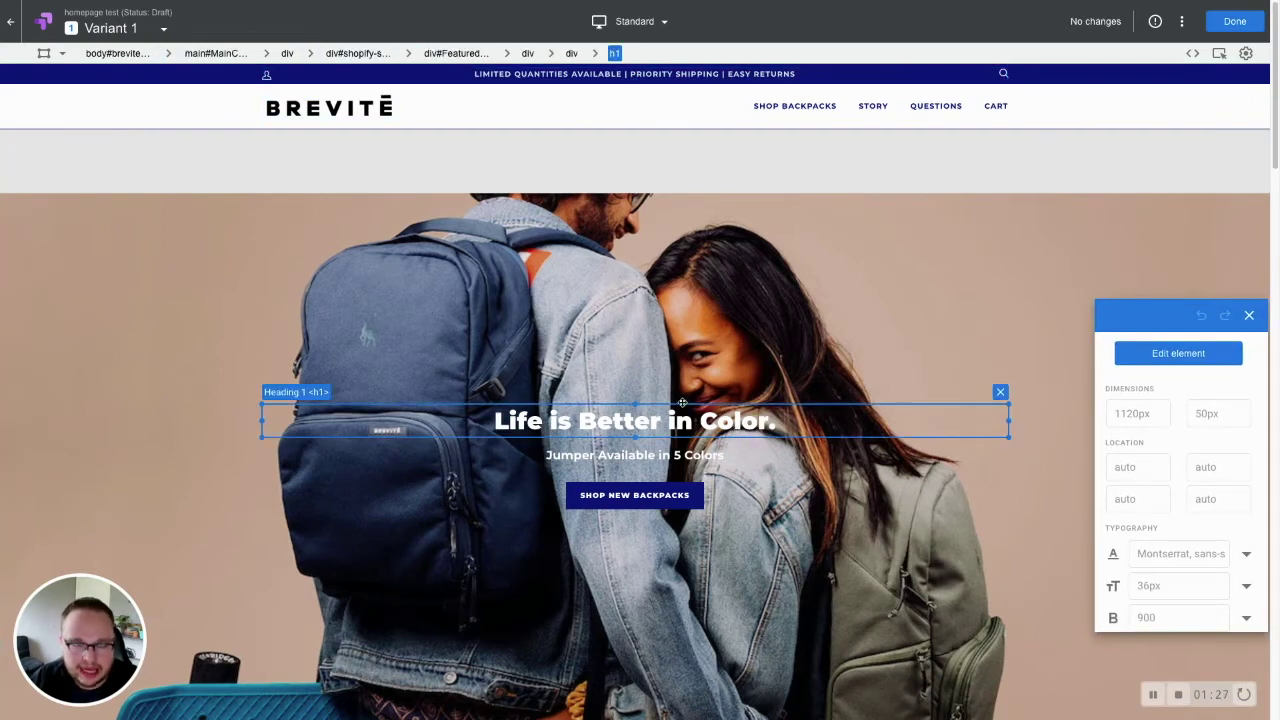
scroll(658, 400, "down", 1)
scroll(658, 400, "up", 1)
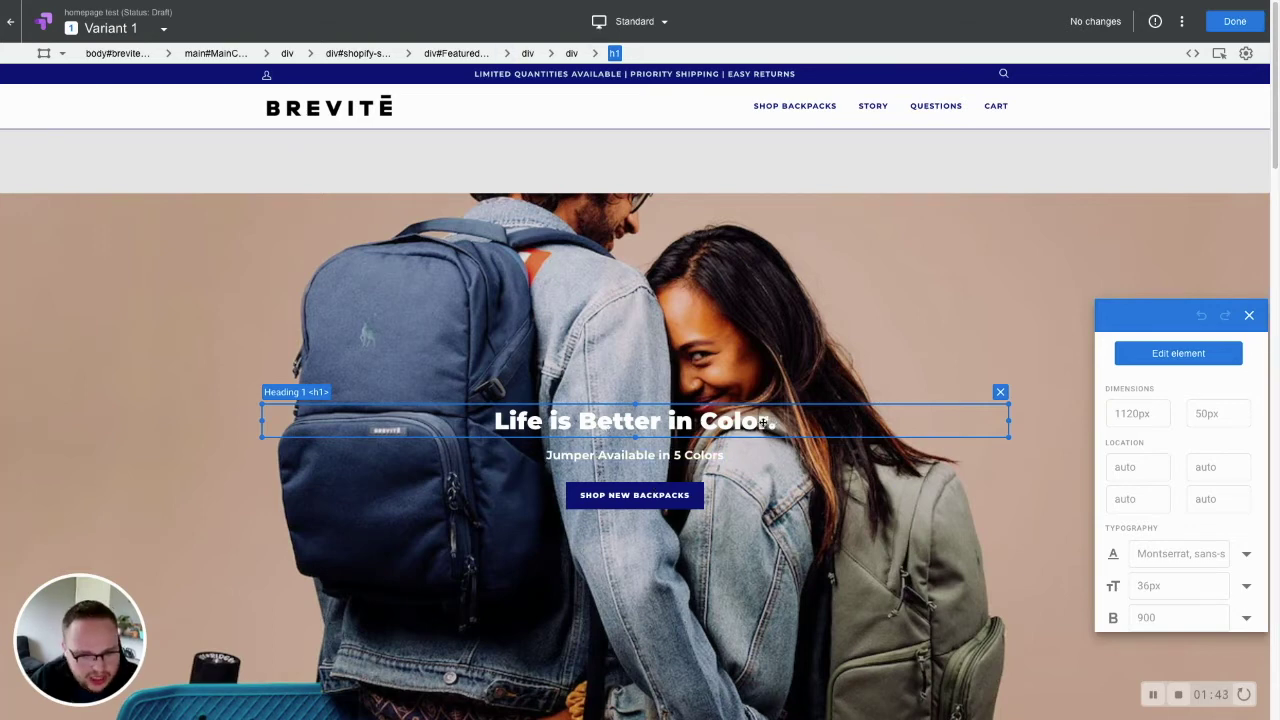
left_click(1221, 352)
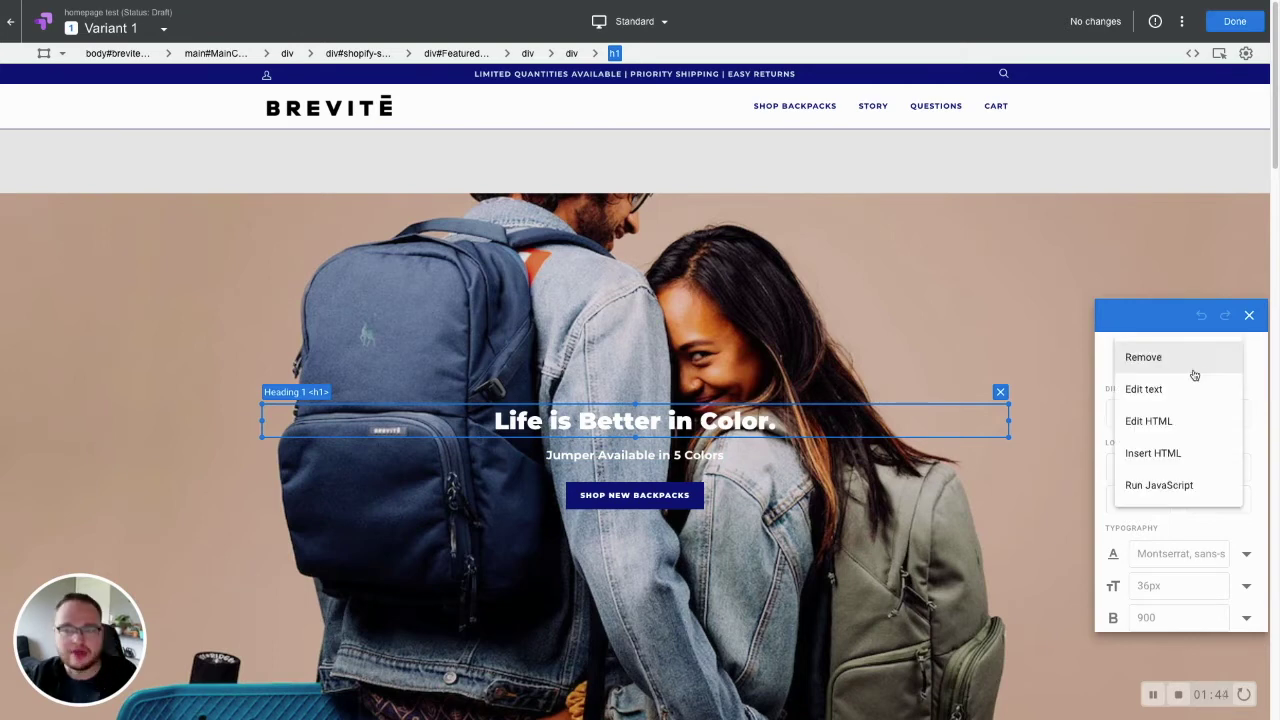
left_click(1193, 399)
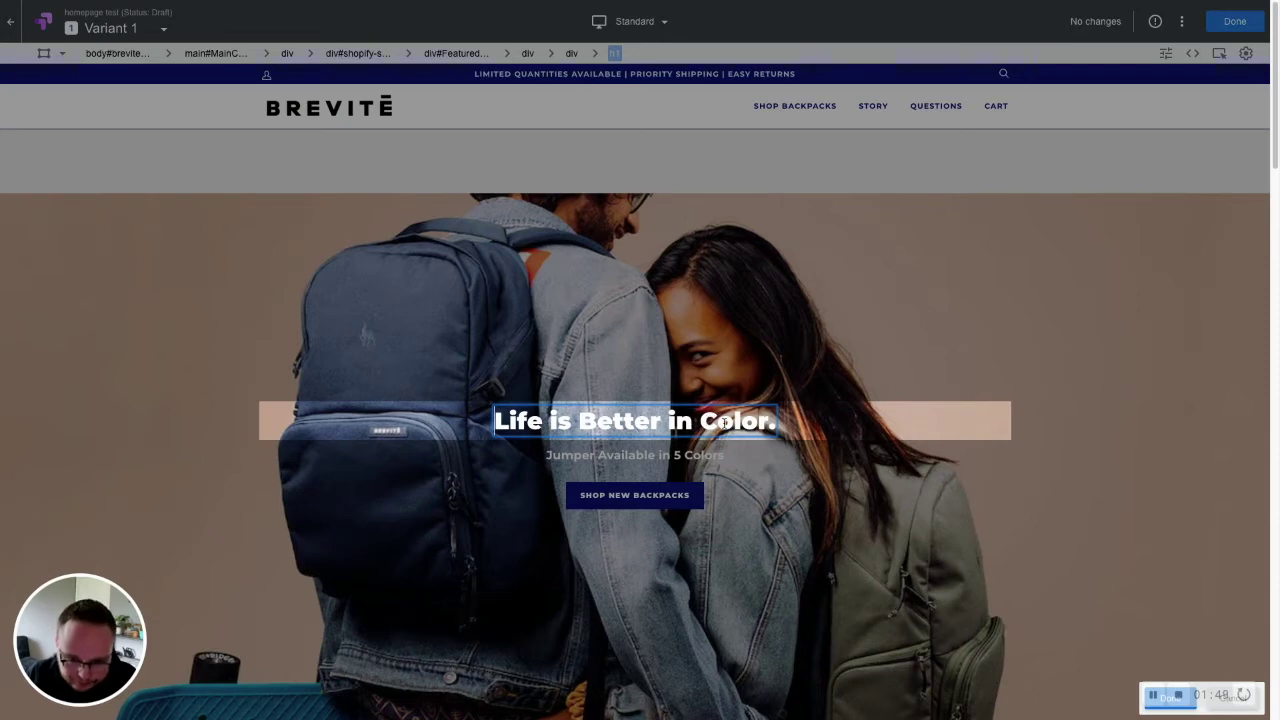
left_click_drag(707, 425, 786, 429)
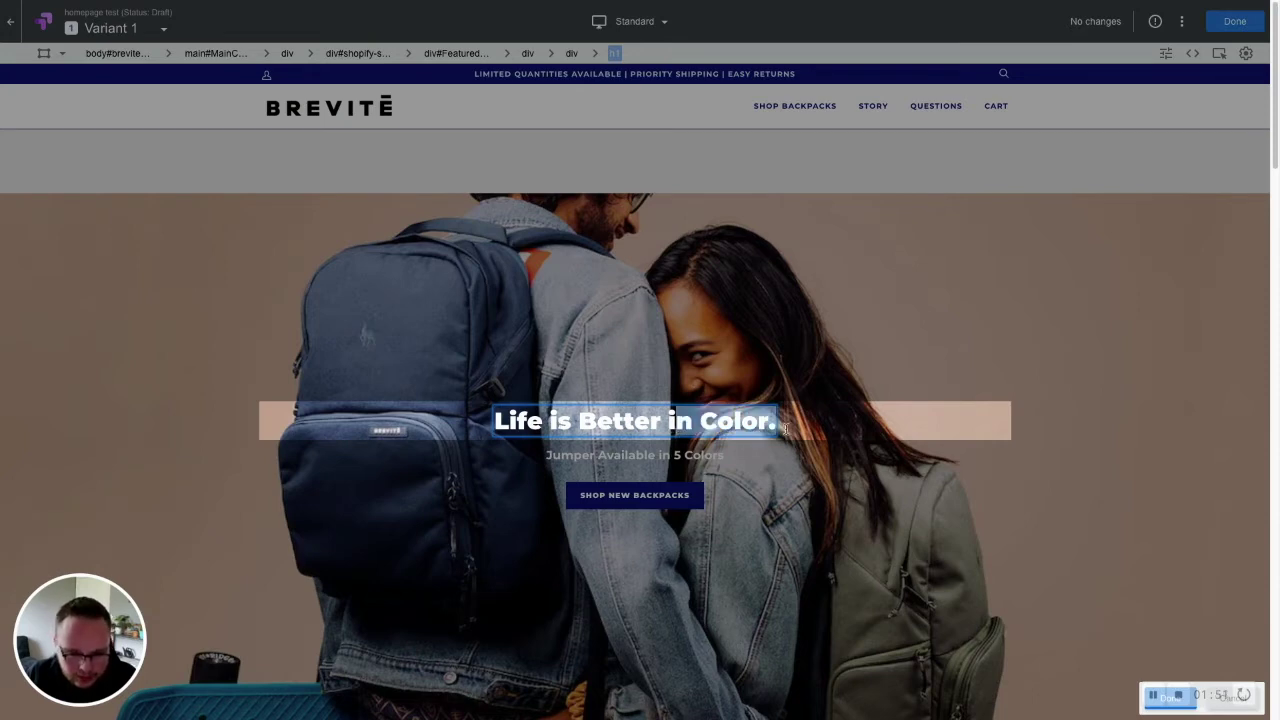
key("BackSpace")
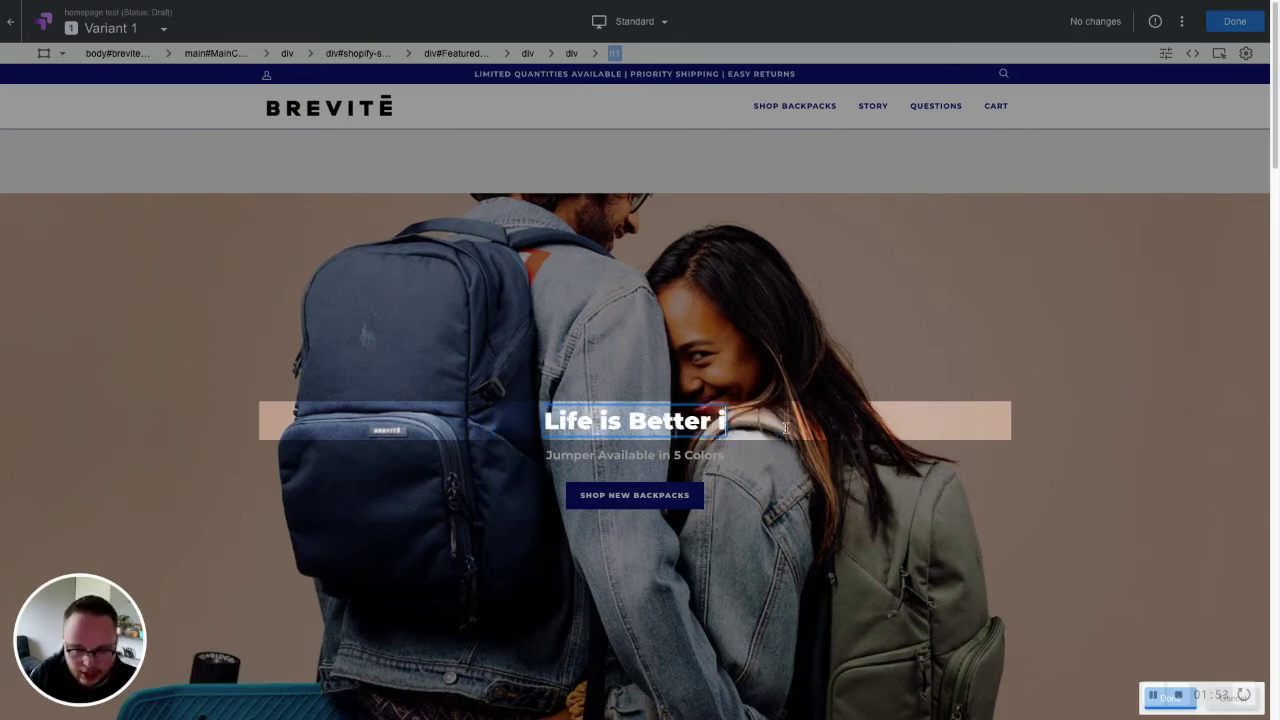
type("with Backpacks")
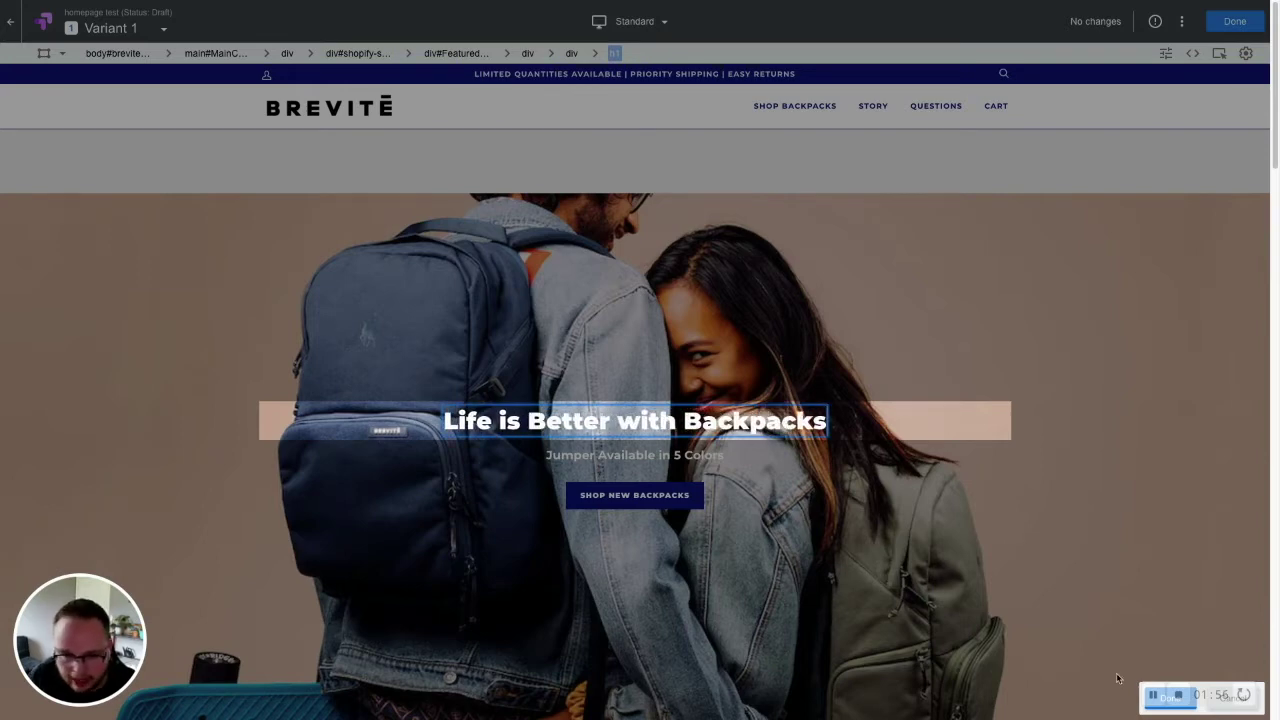
left_click(1242, 710)
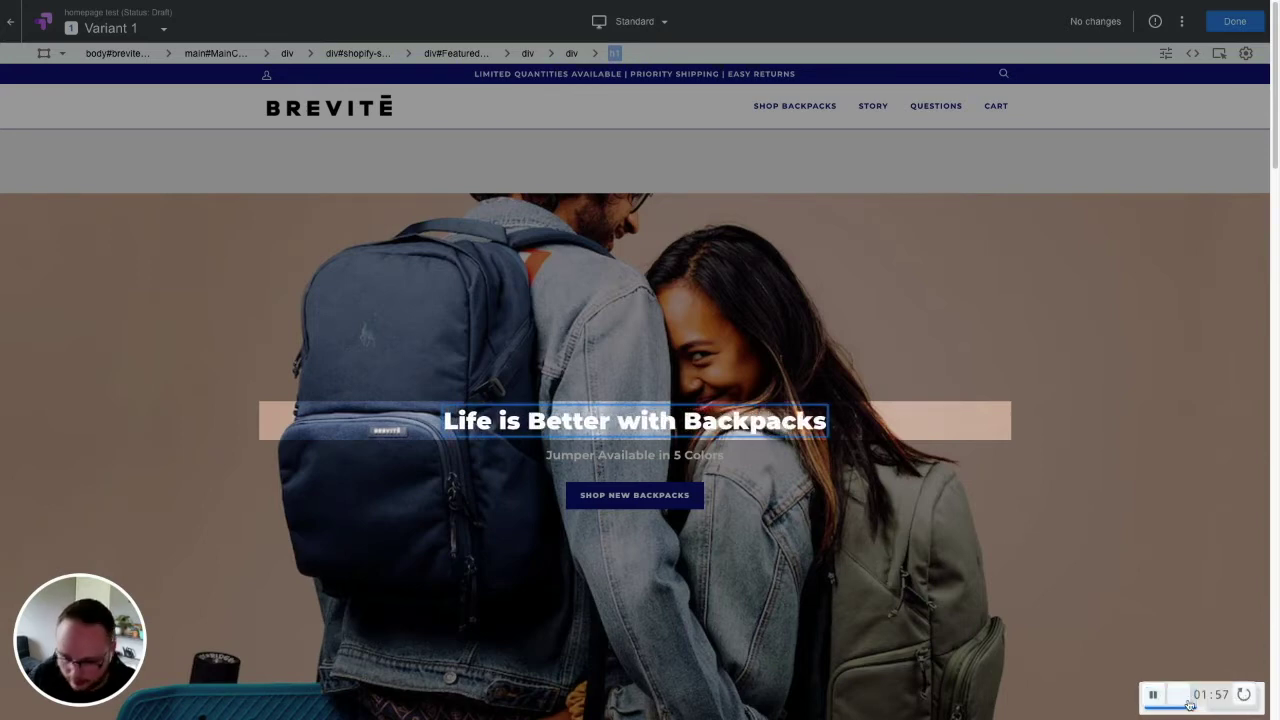
right_click(1186, 706)
left_click(996, 640)
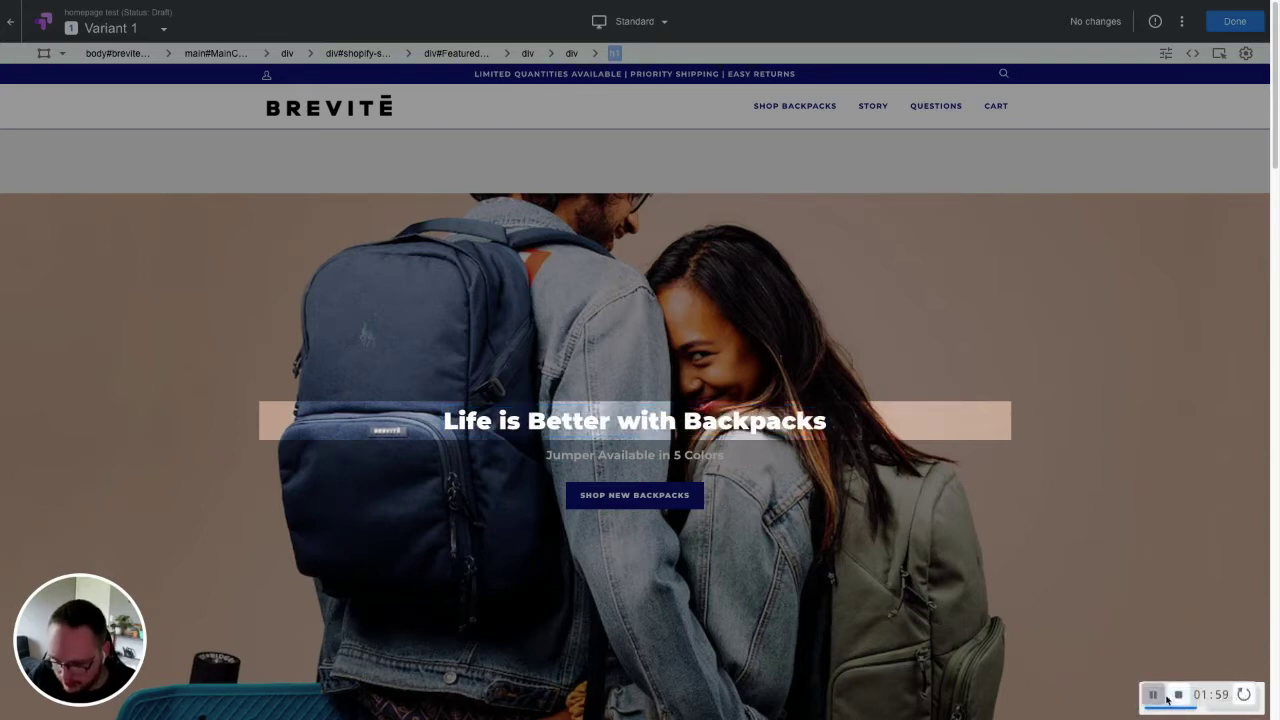
left_click(943, 493)
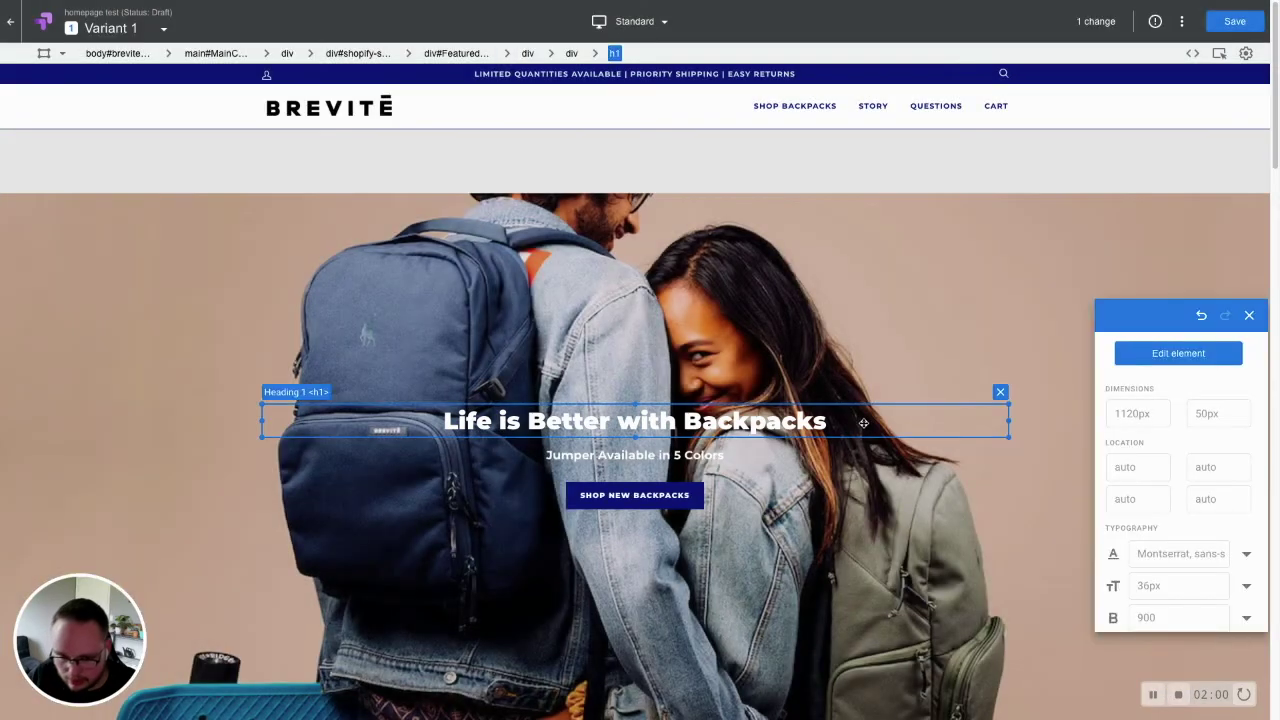
Select the hero heading, Shop Backpacks link, announcement bar and Brevitē logo in turn to examine their editable properties
left_click(791, 427)
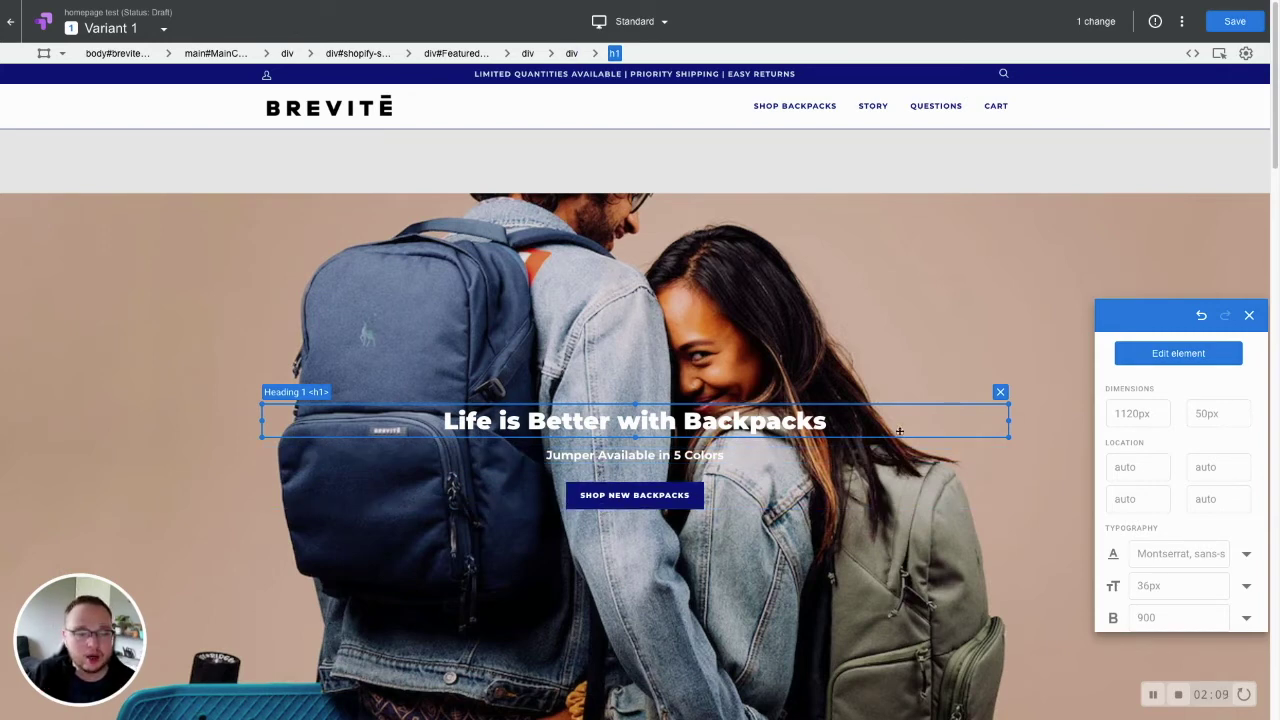
left_click(816, 106)
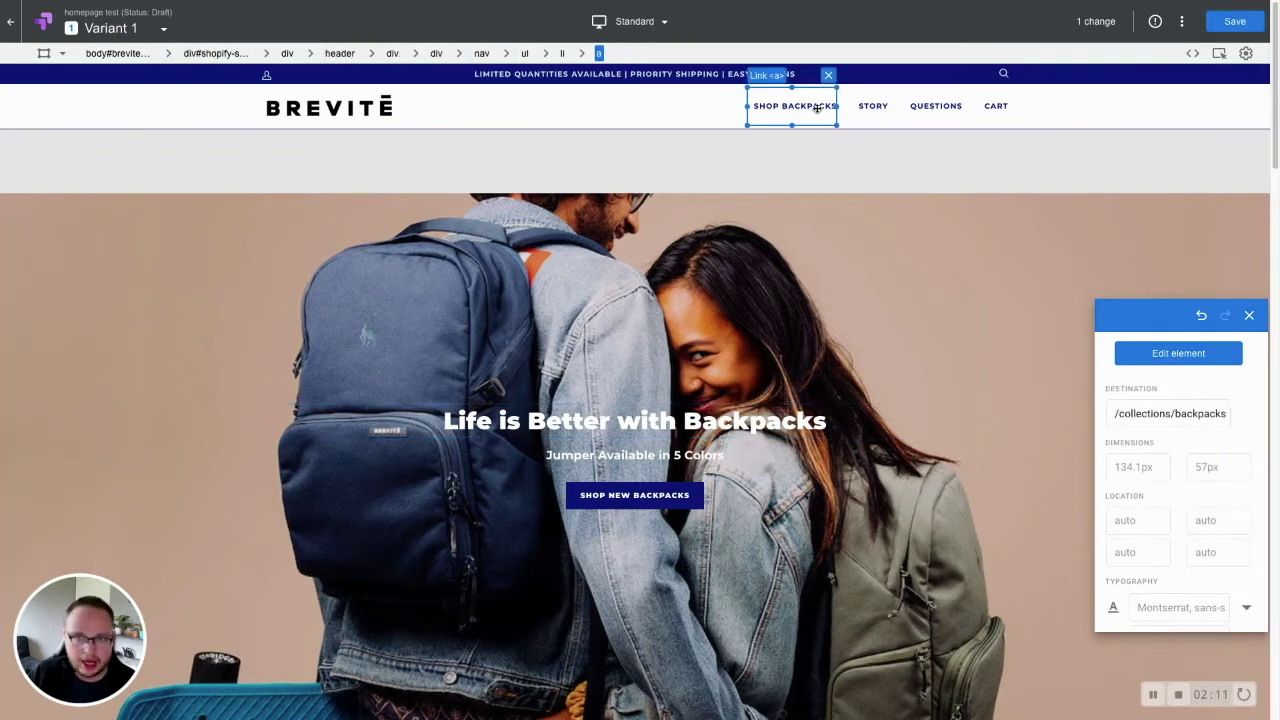
left_click(683, 77)
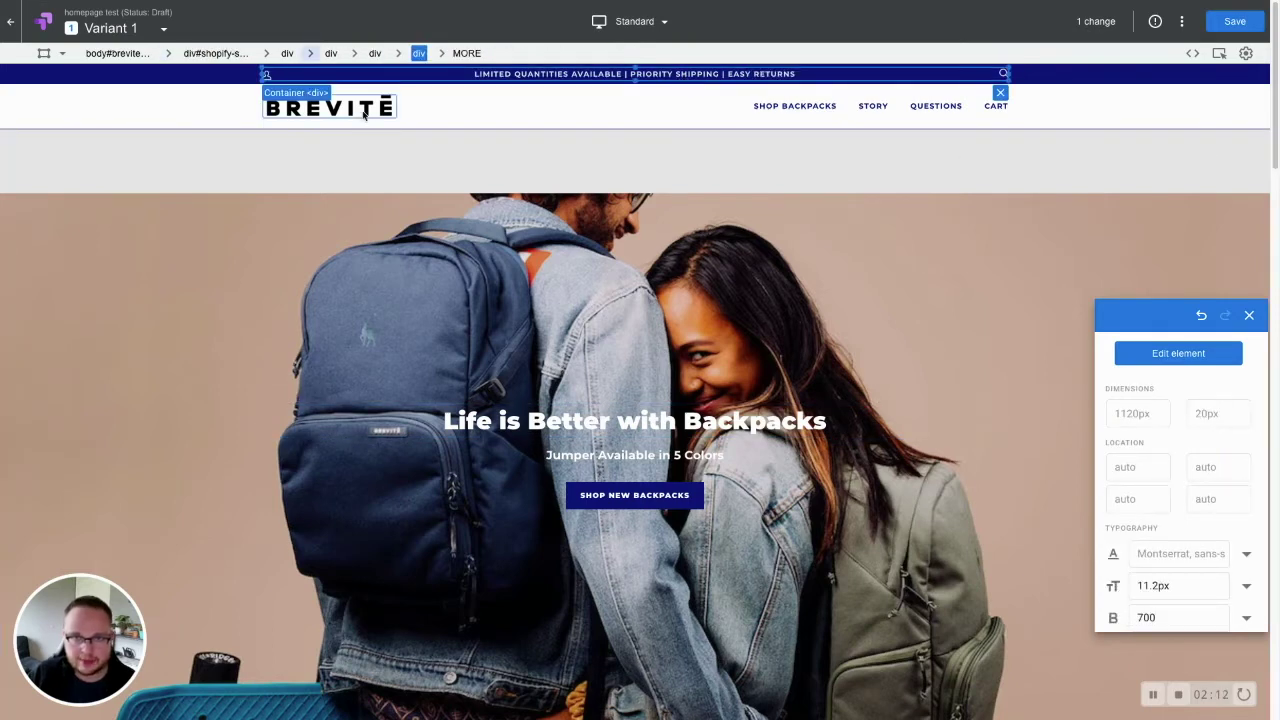
left_click(330, 107)
View the HTML of the Shop Backpacks navigation link, close it without editing, and select the Story link
left_click(802, 108)
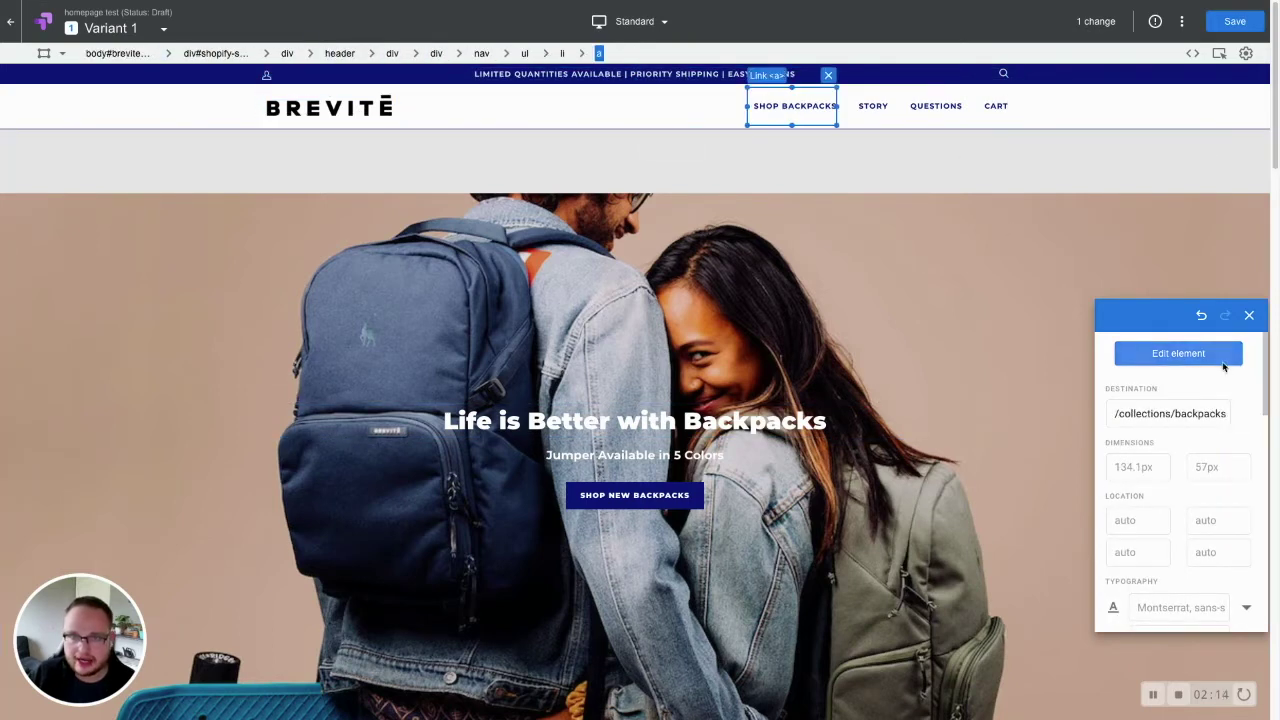
left_click(1226, 362)
left_click(1188, 425)
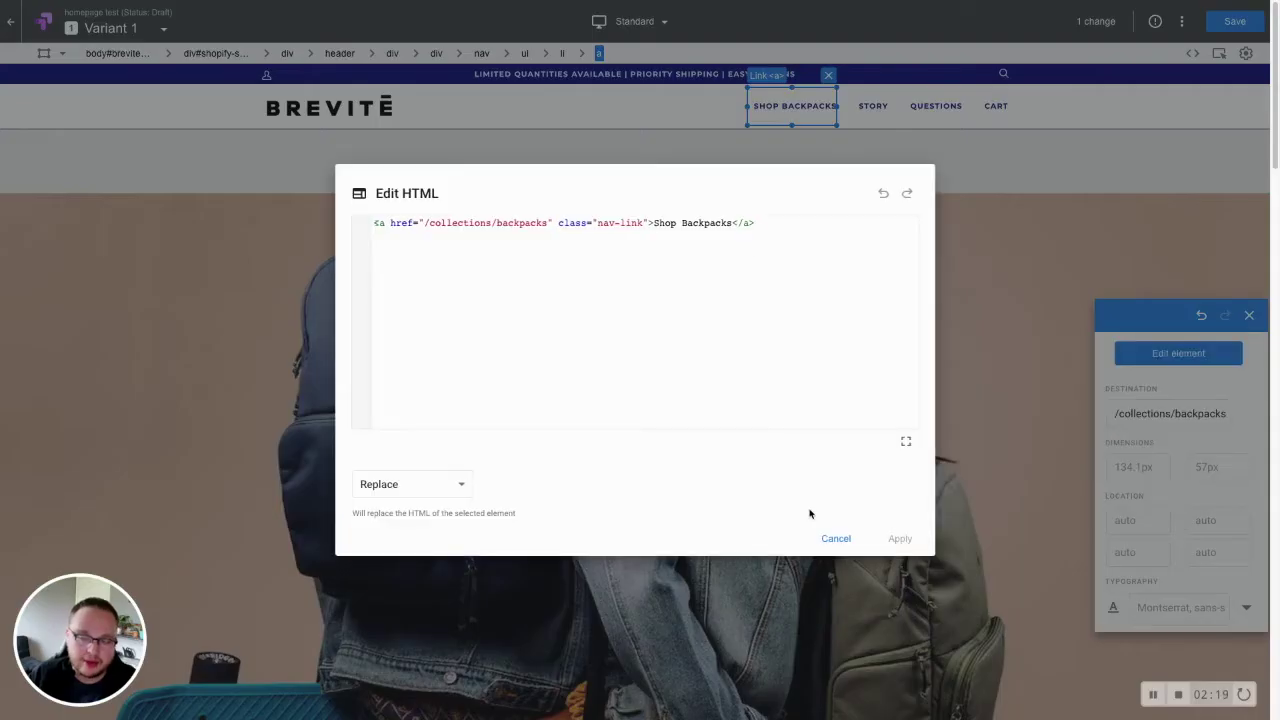
left_click(834, 537)
left_click(881, 107)
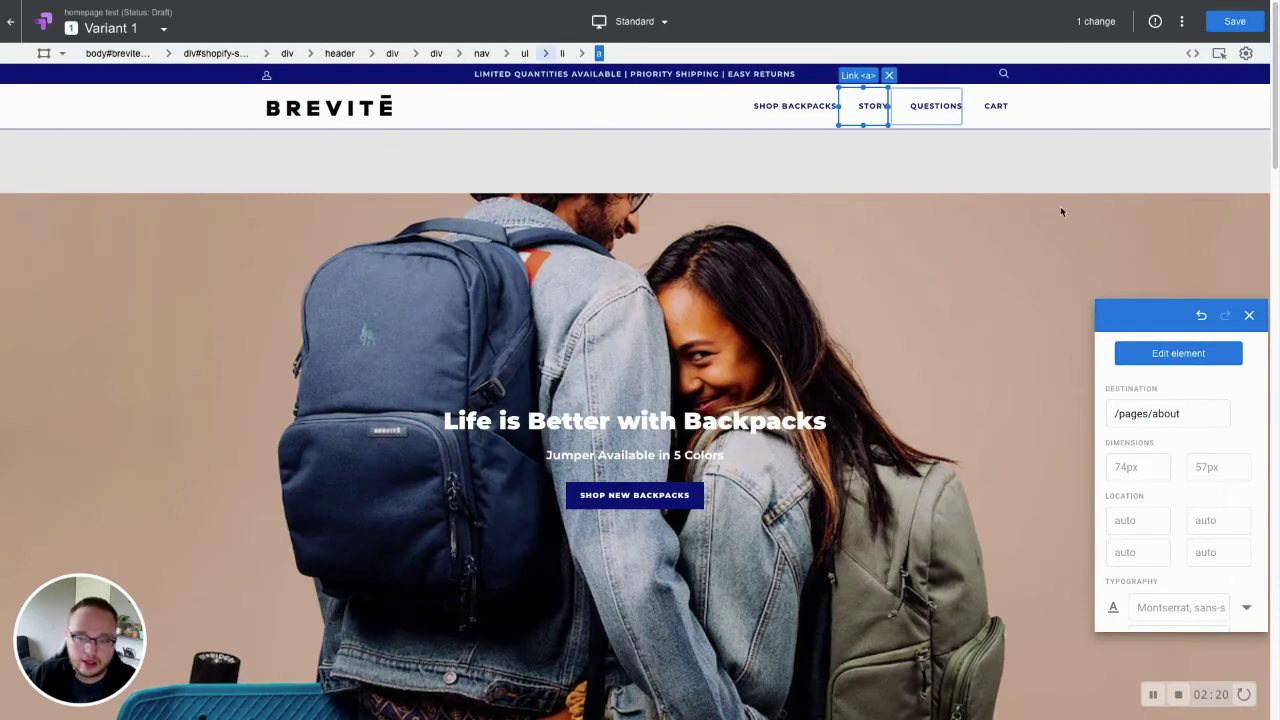
View the hero heading's HTML and close it without making changes
left_click(669, 424)
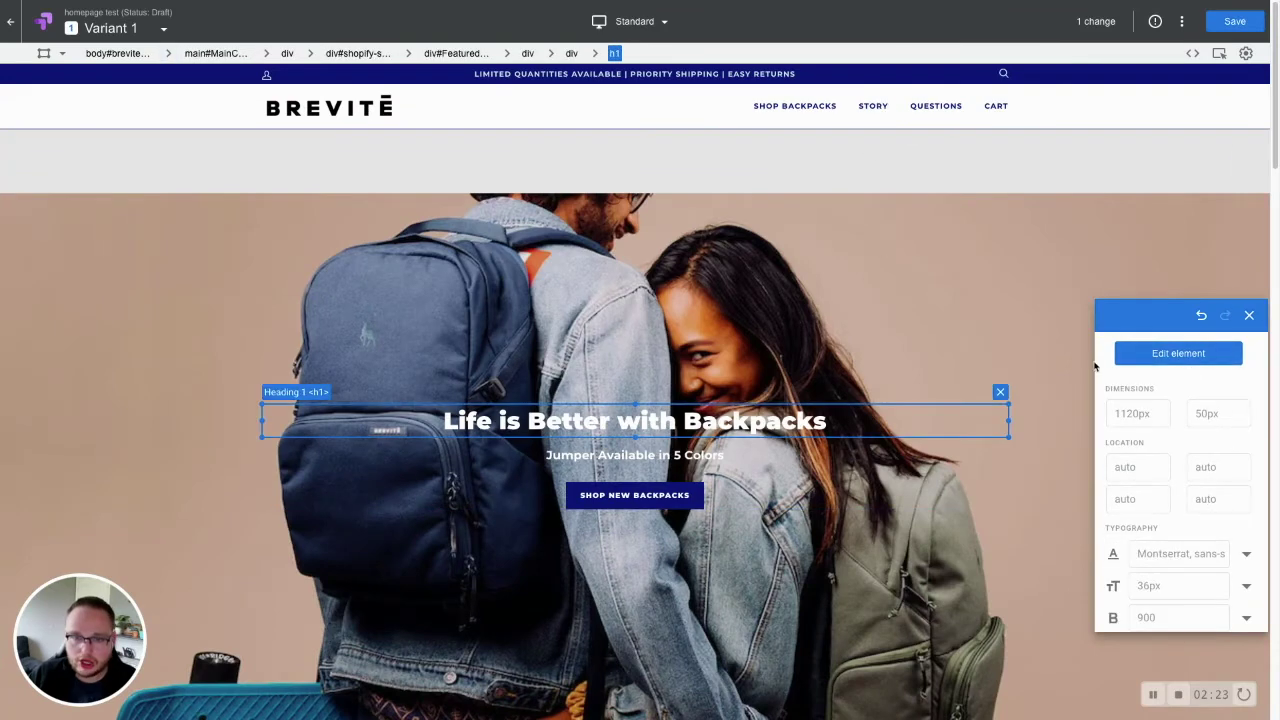
left_click(1180, 355)
left_click(1160, 421)
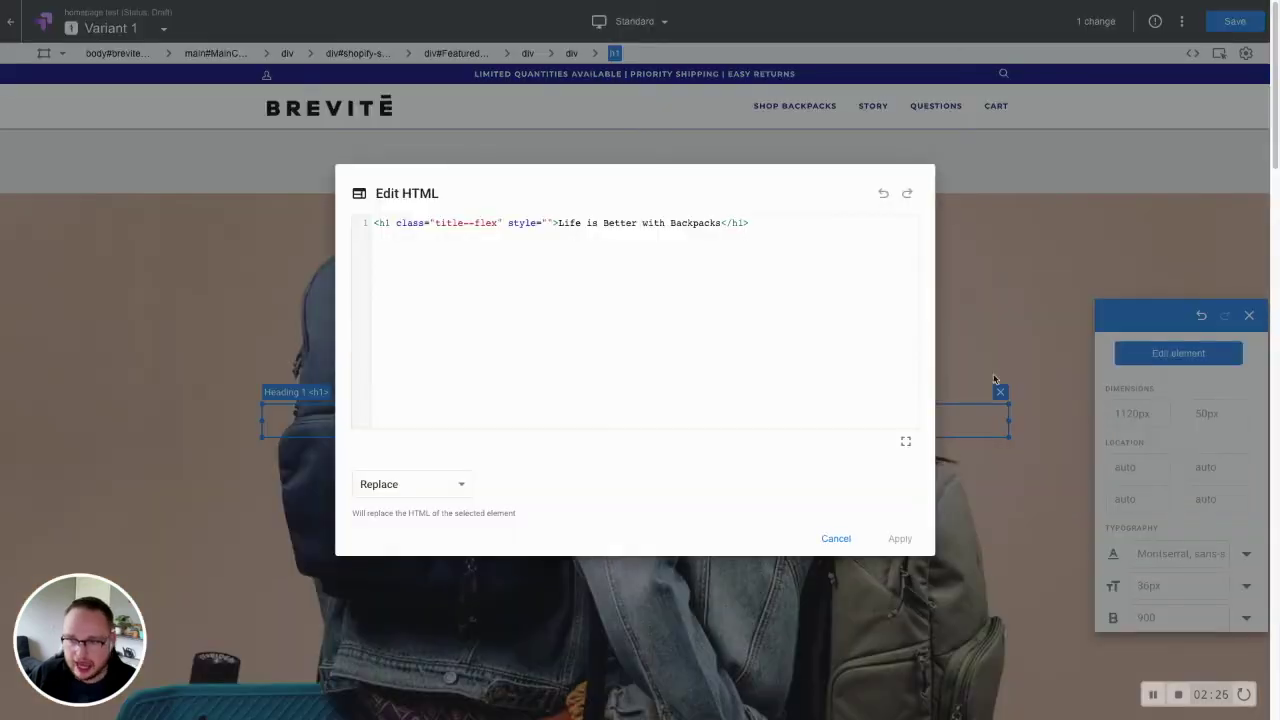
left_click(835, 536)
Open the hero heading's text for editing and finish without changing it
left_click(1180, 355)
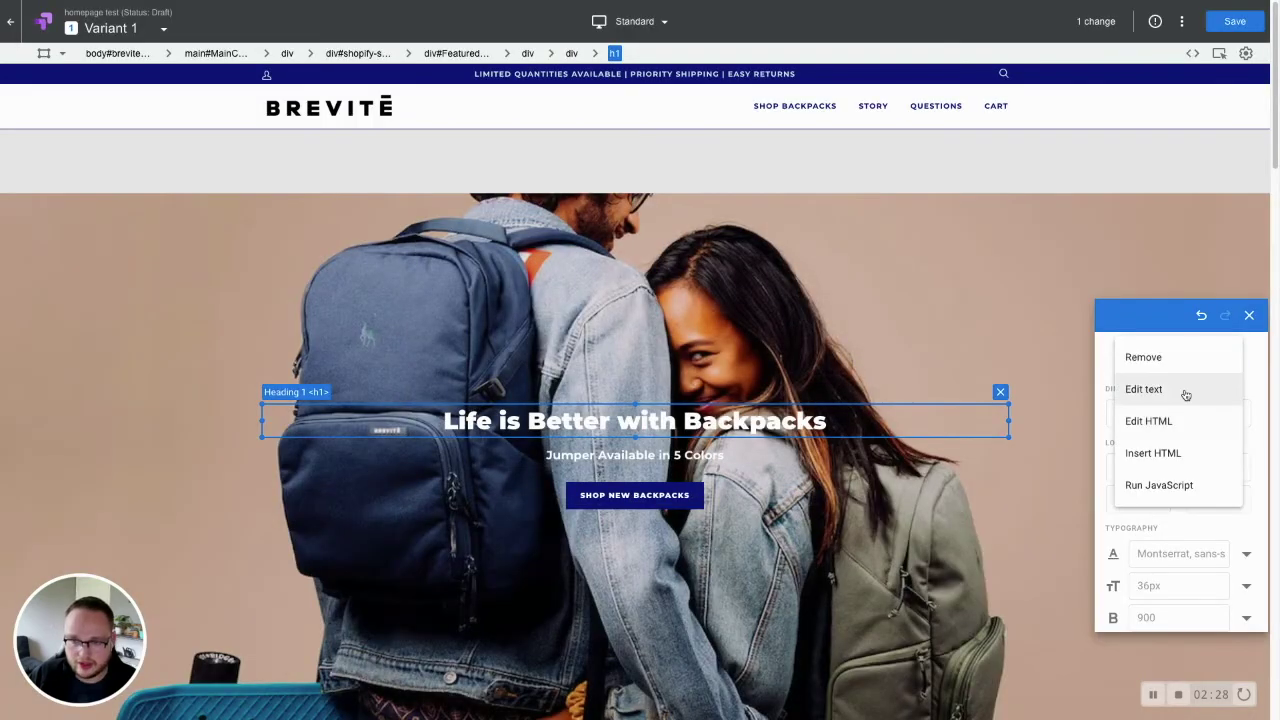
left_click(1185, 391)
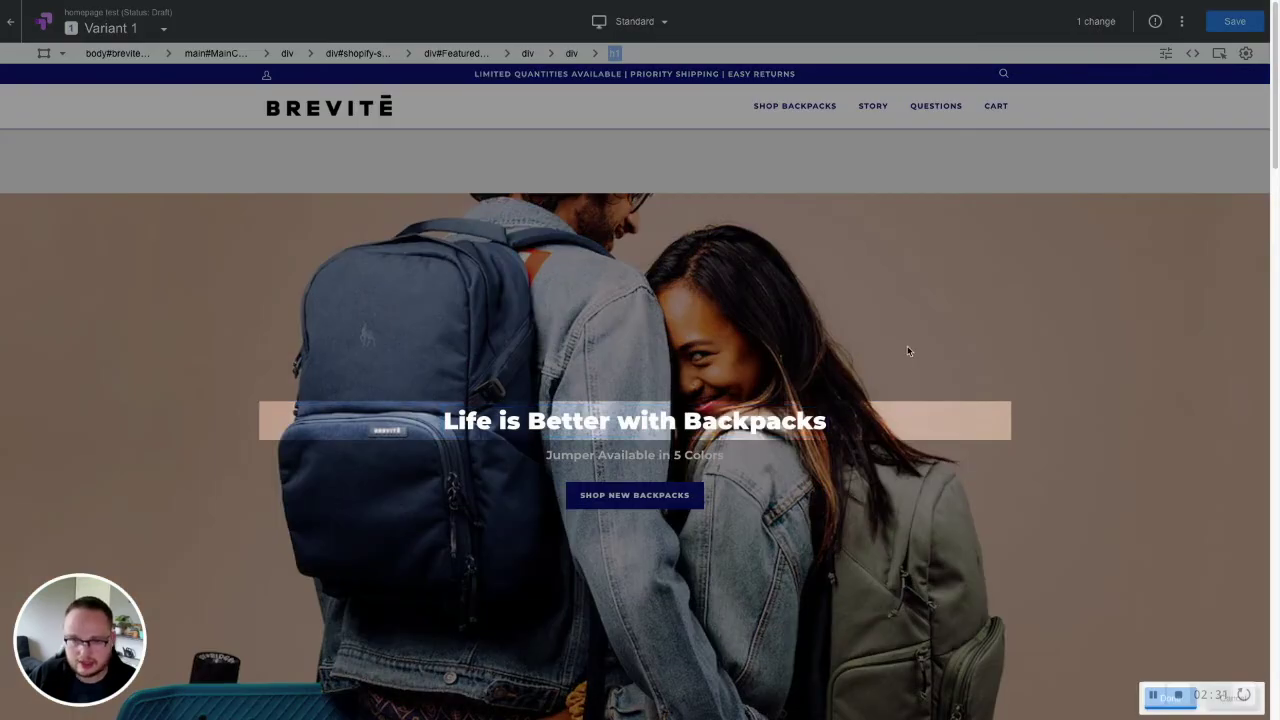
left_click(1171, 700)
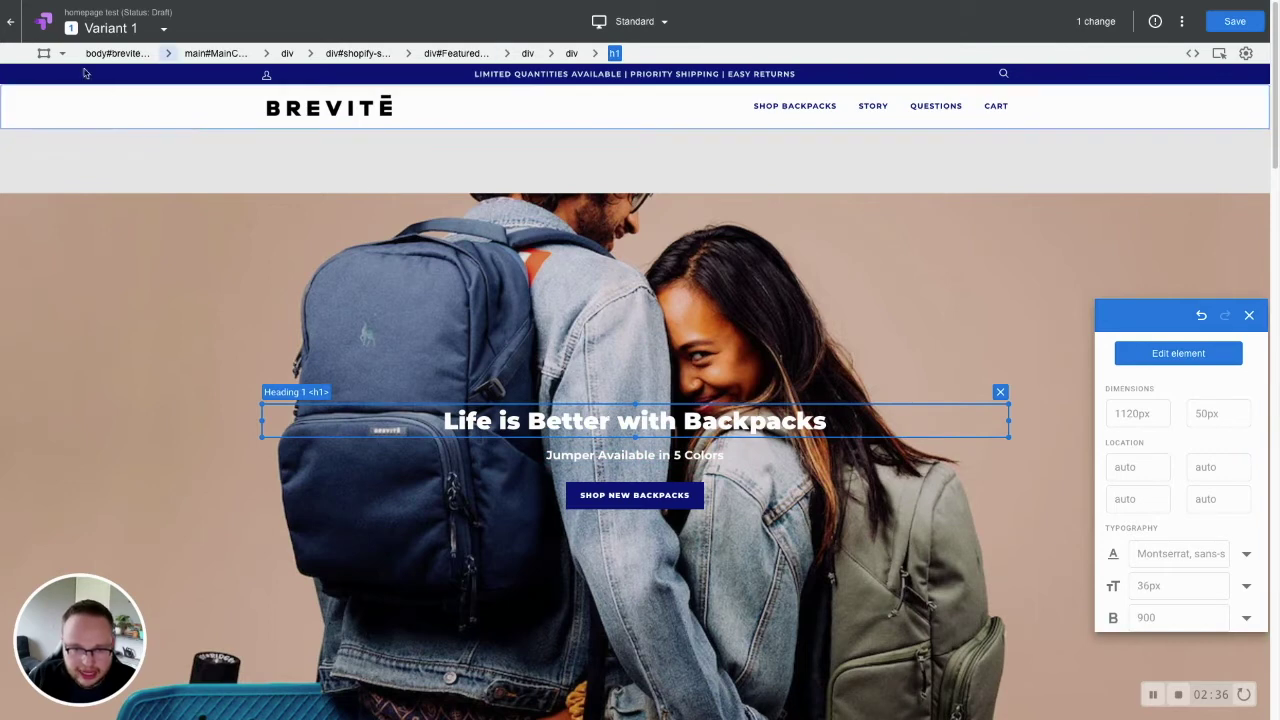
Examine the hero heading's element selector and the types of change that can be added, then close the selector
left_click(44, 53)
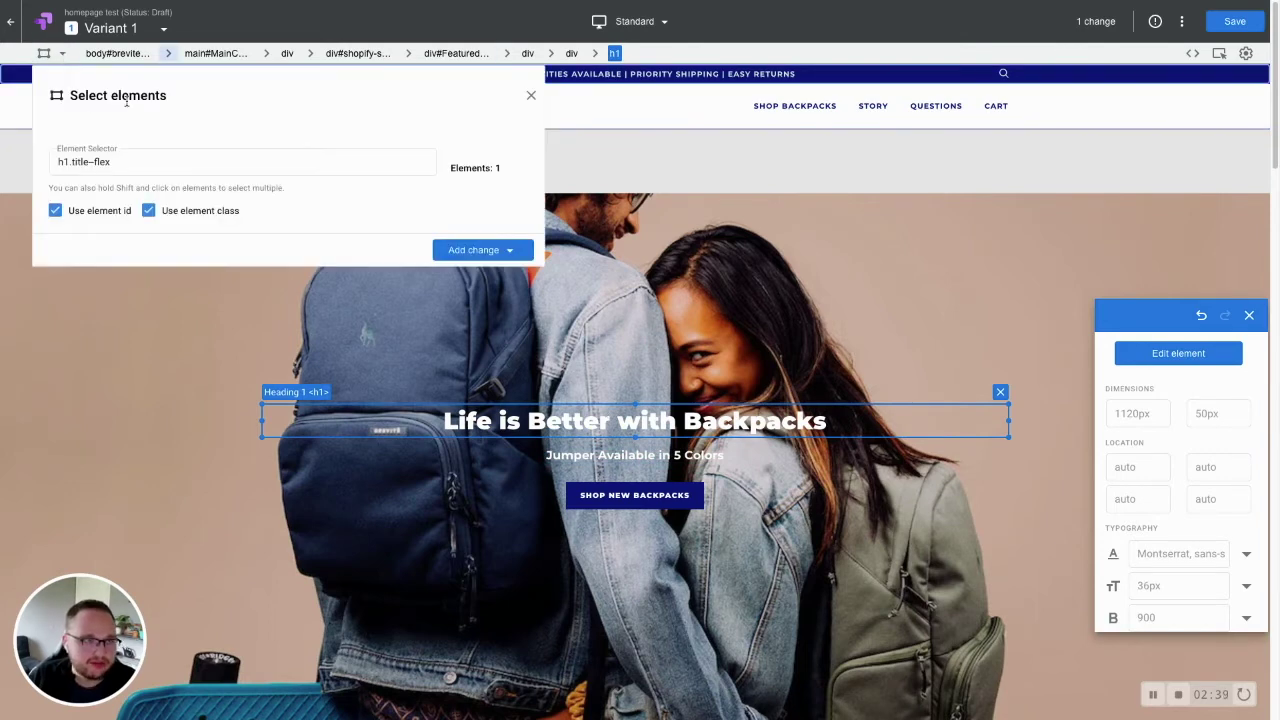
left_click_drag(133, 167, 58, 161)
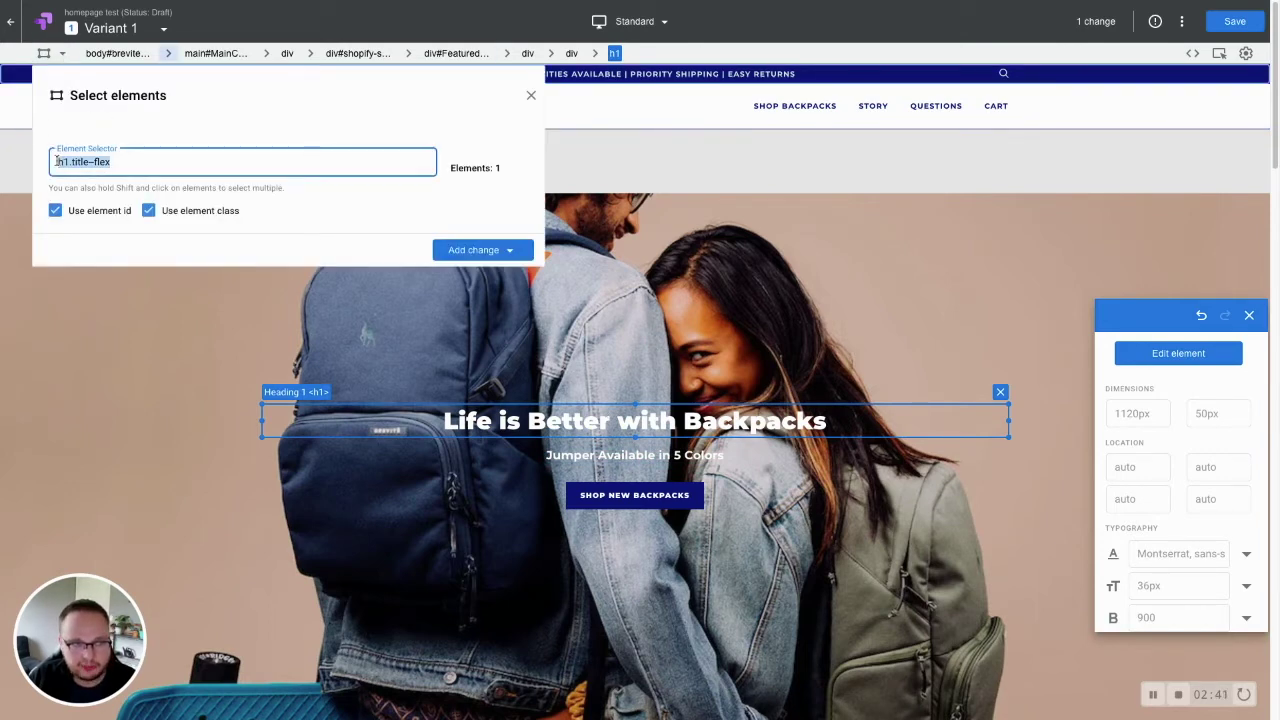
left_click(512, 252)
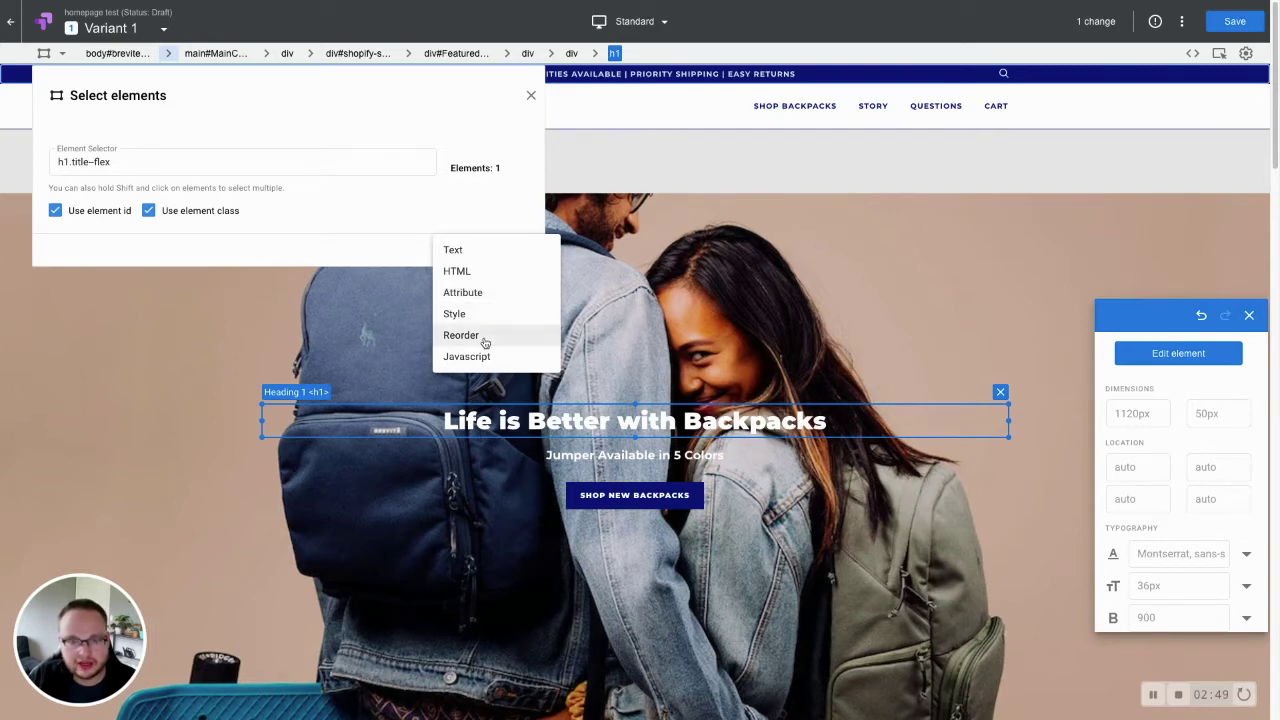
left_click(343, 169)
left_click(880, 209)
Remove the container with Free Shipping, 30 Day Returns and Lifetime Warranty, along with the empty container around it
scroll(578, 248, "down", 15)
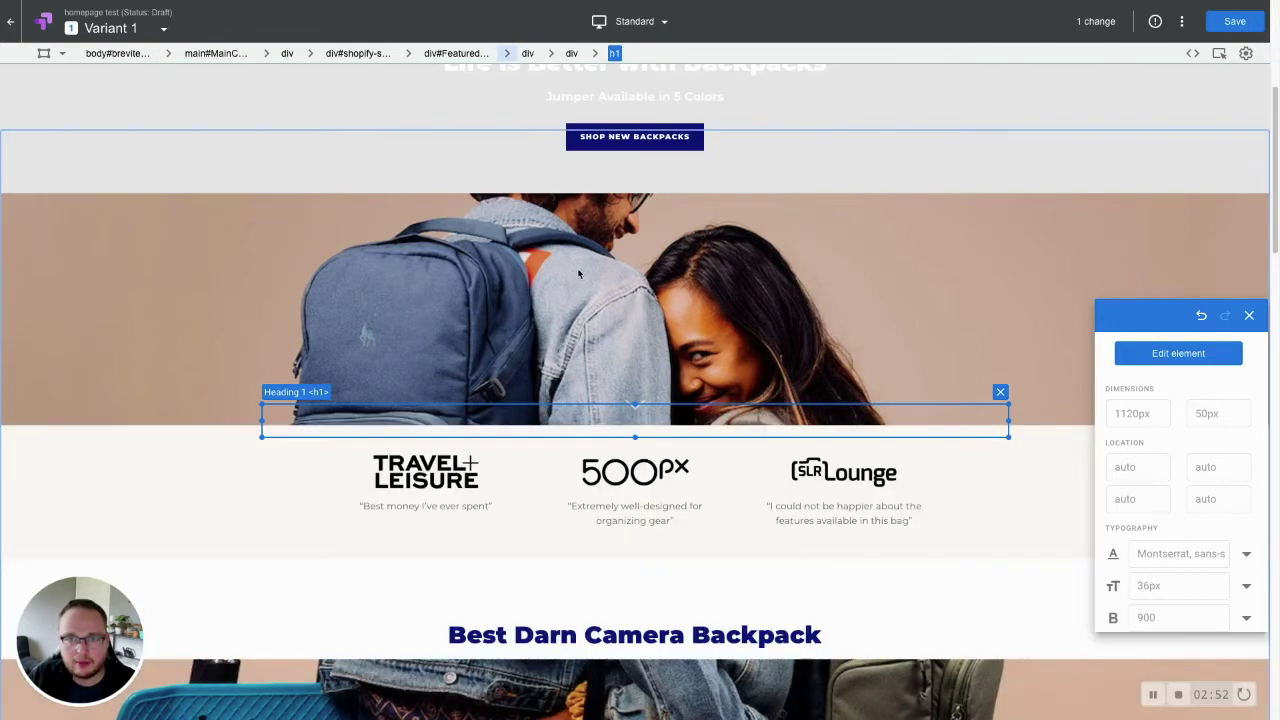
scroll(385, 266, "down", 5)
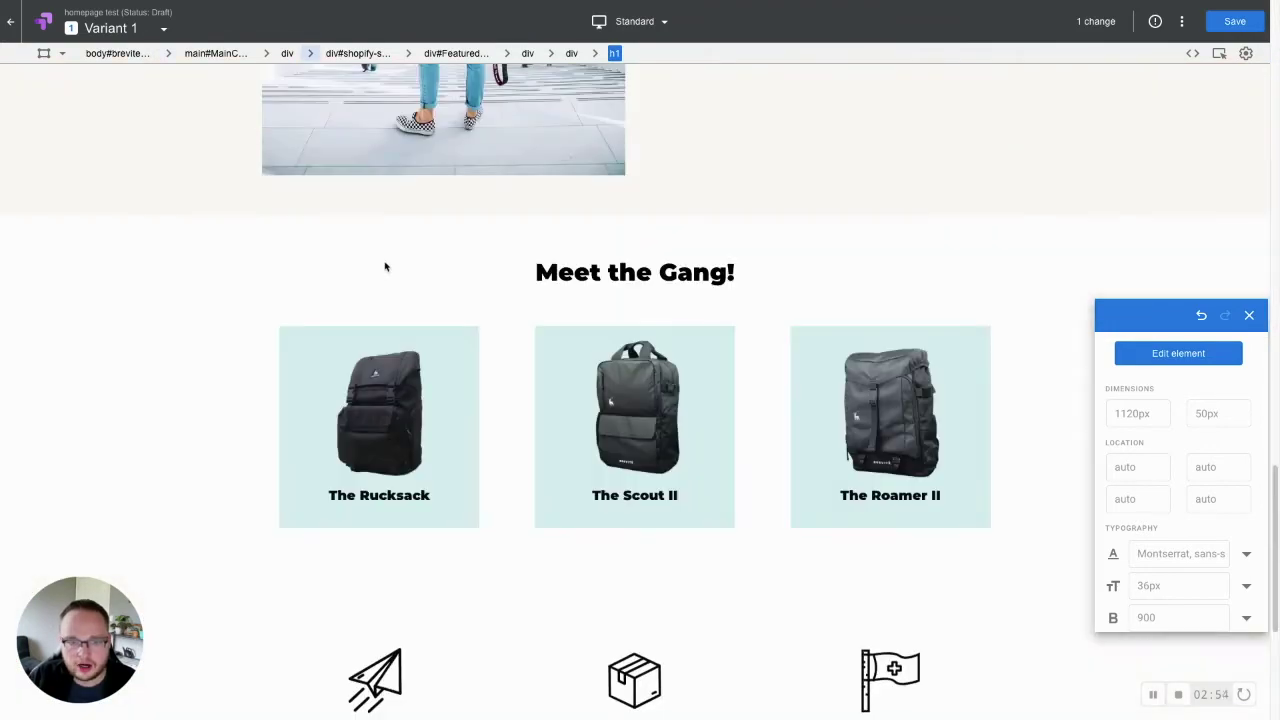
scroll(900, 390, "down", 1)
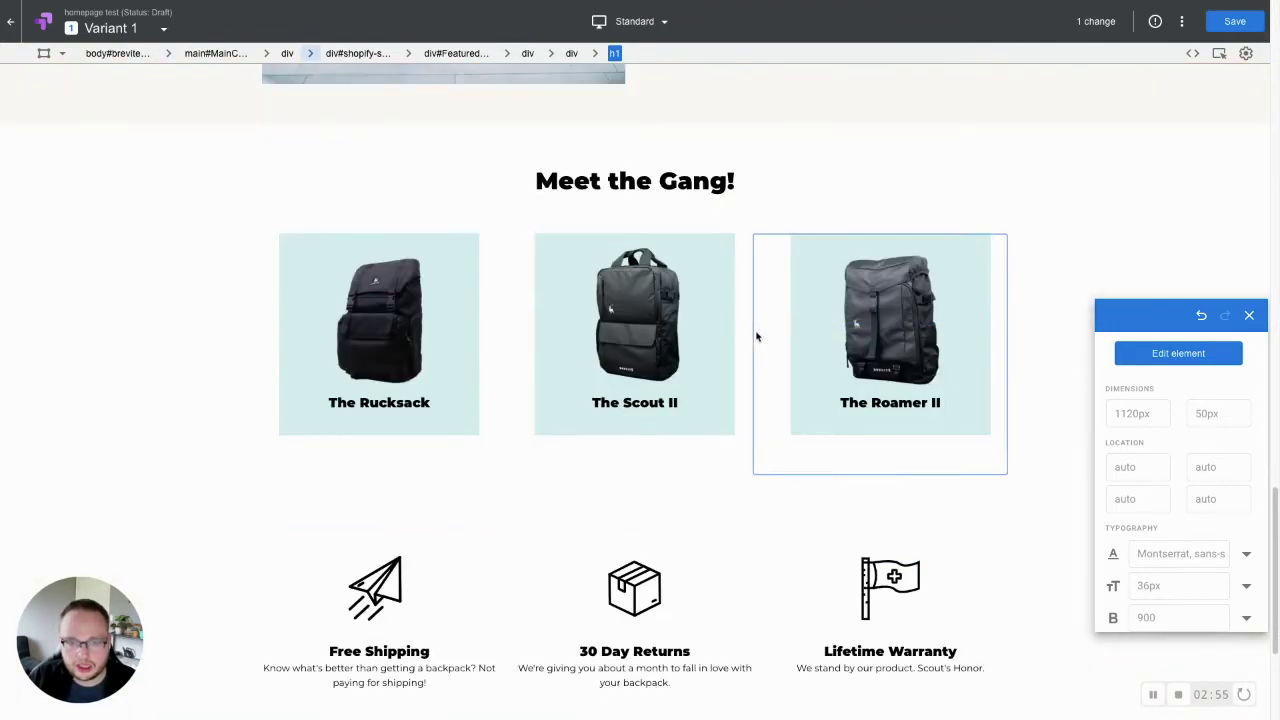
left_click(990, 681)
left_click(793, 697)
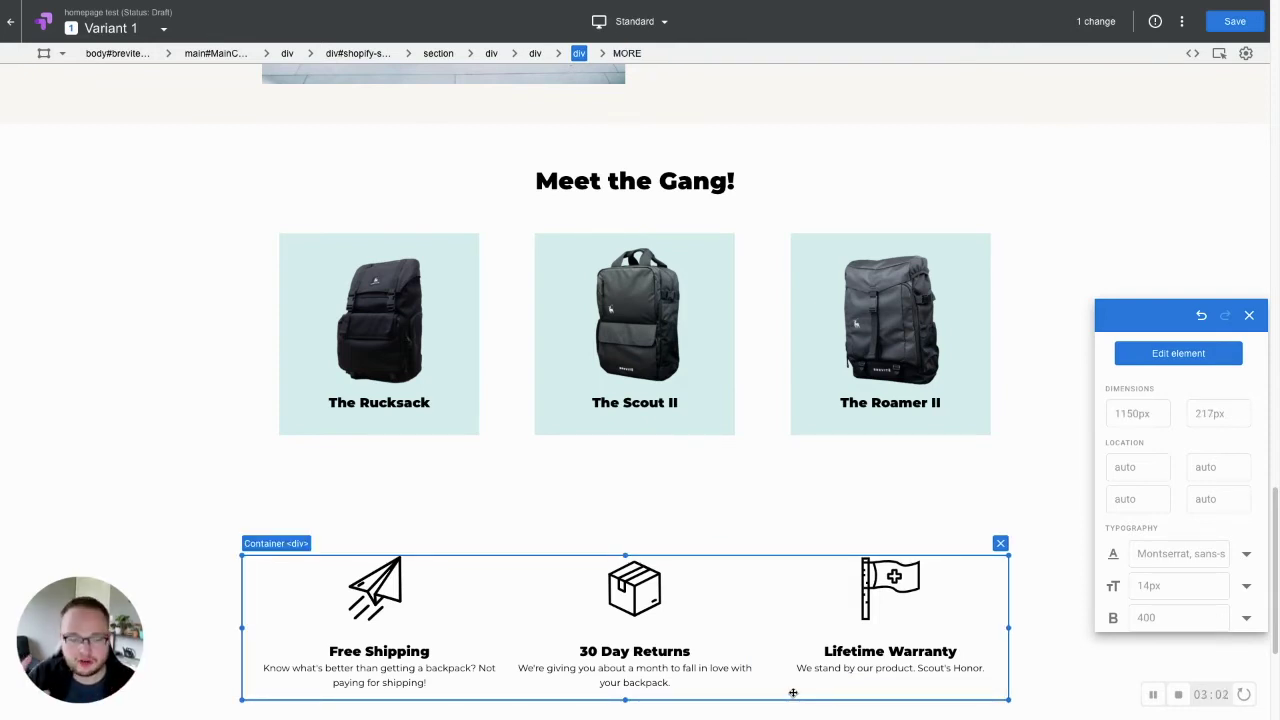
left_click(1200, 353)
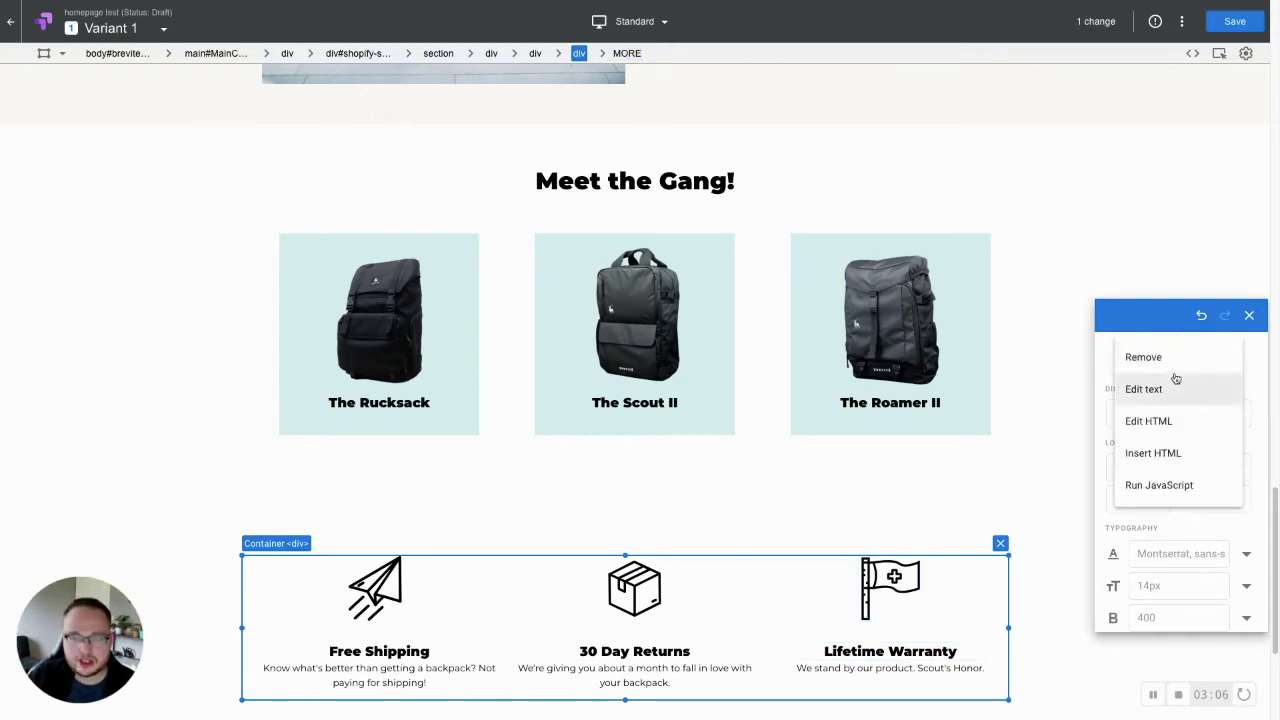
left_click(1173, 358)
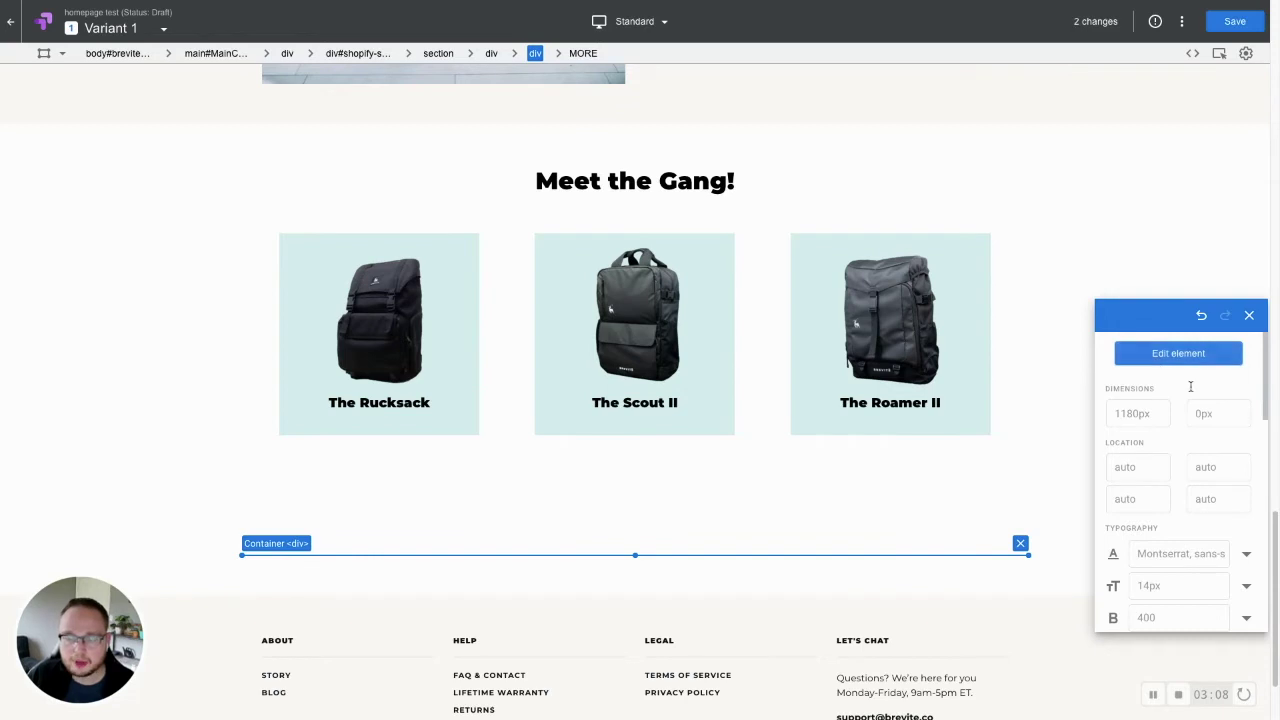
left_click(1192, 359)
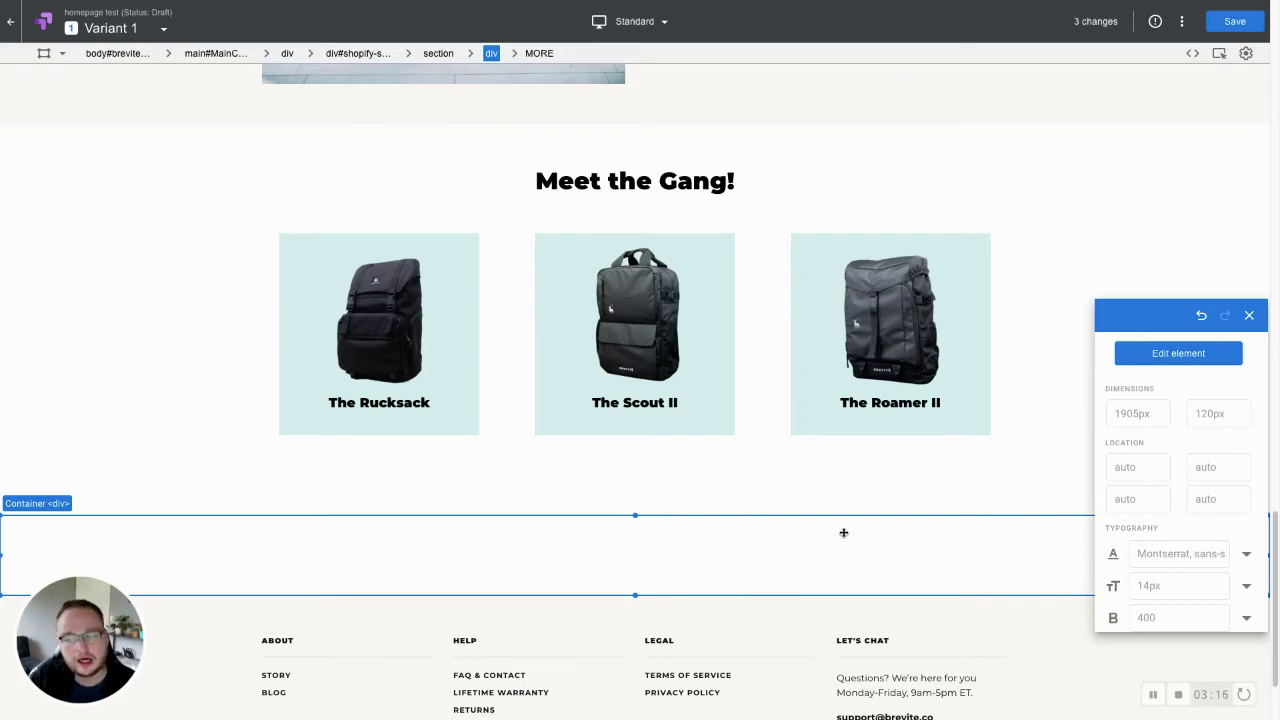
Save the changes to Variant 1 and finish editing to return to the experiment details
scroll(830, 530, "up", 2)
scroll(830, 500, "down", 3)
scroll(827, 453, "up", 20)
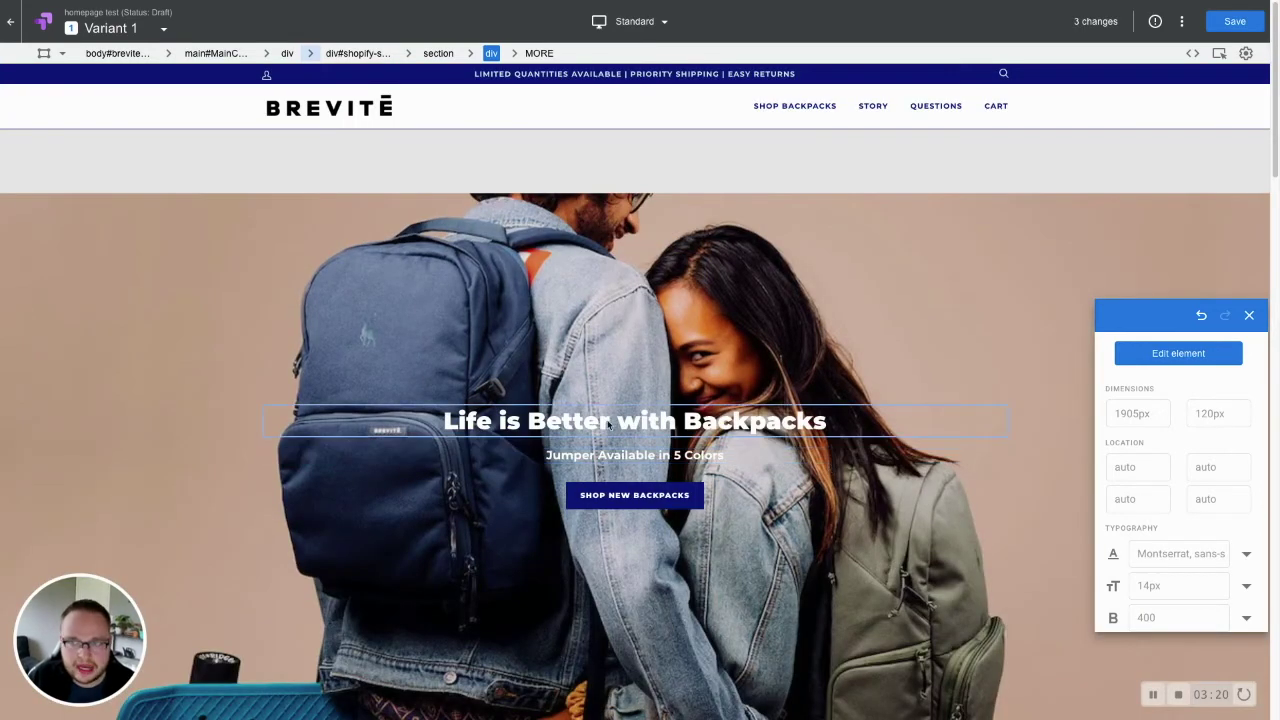
left_click(1235, 21)
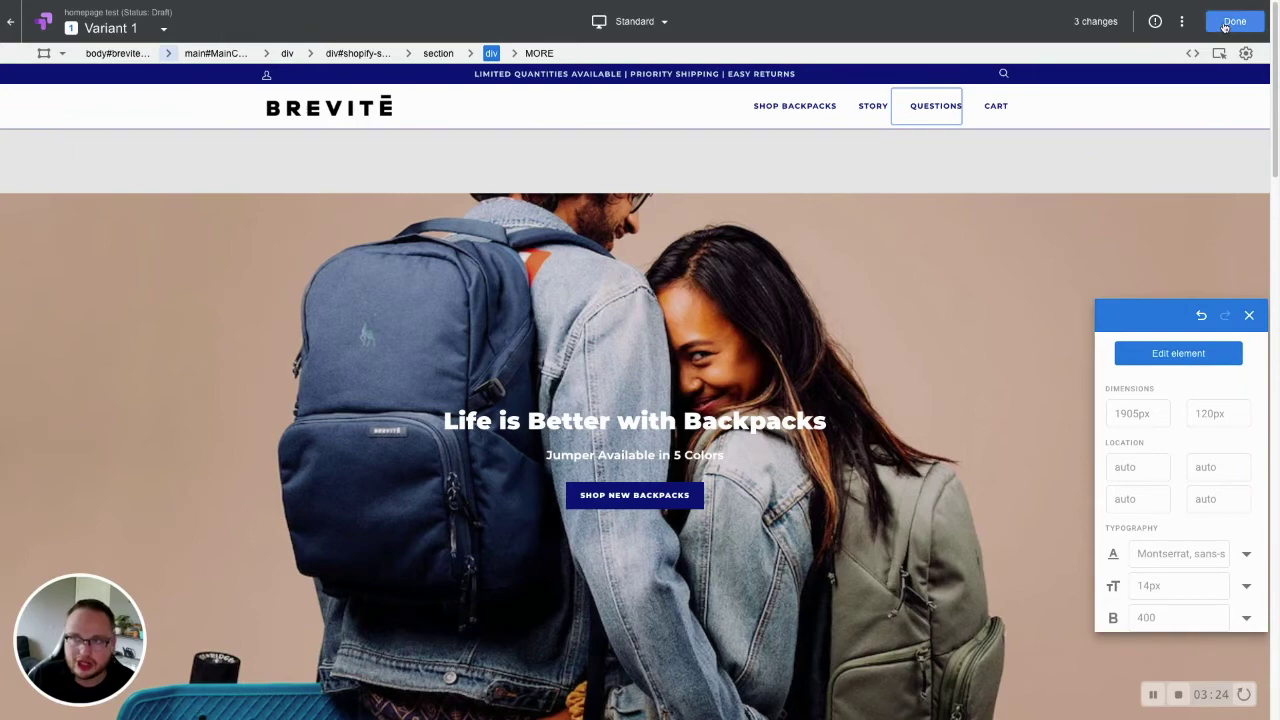
left_click(1236, 23)
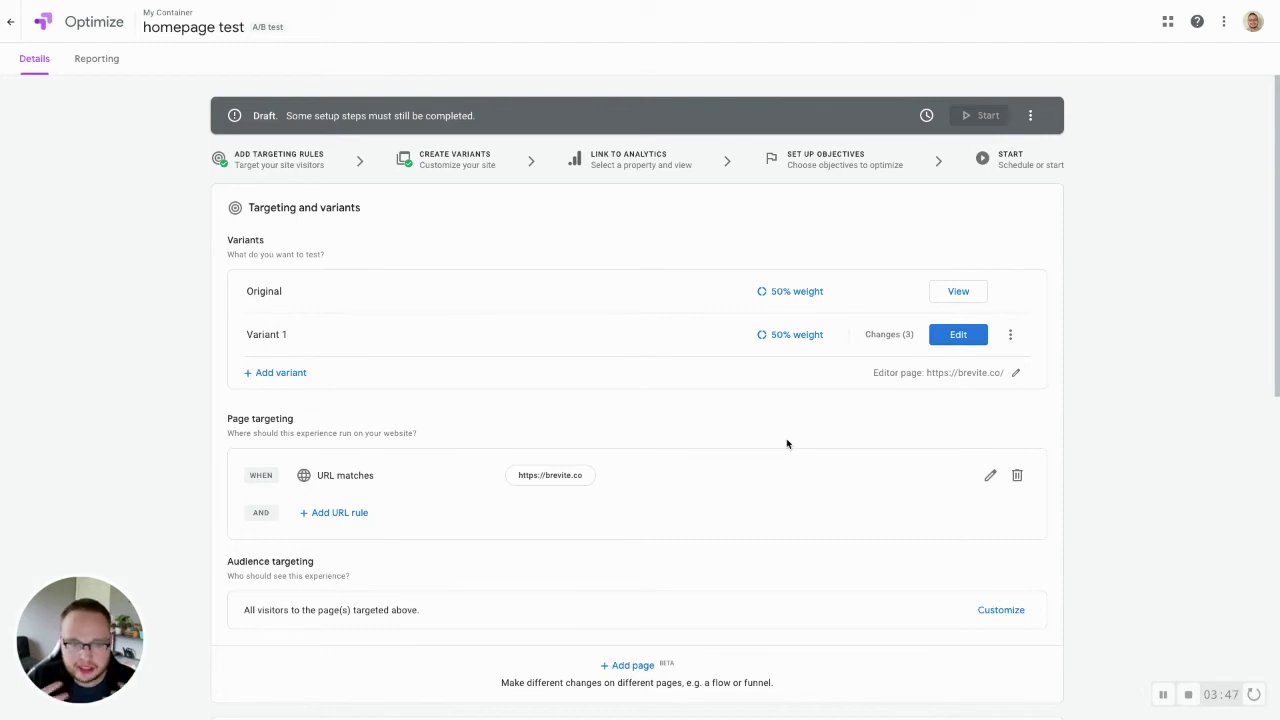
Open the page targeting URL rule and examine the available match conditions
left_click(991, 478)
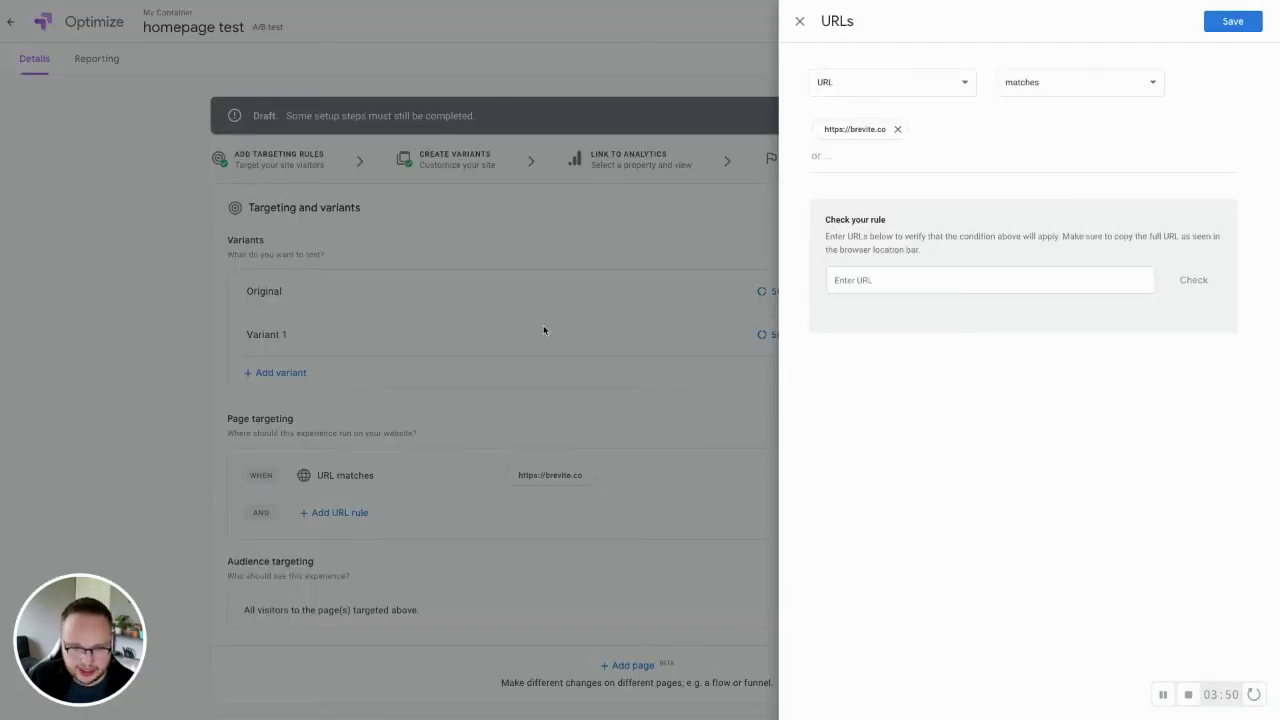
left_click(1055, 89)
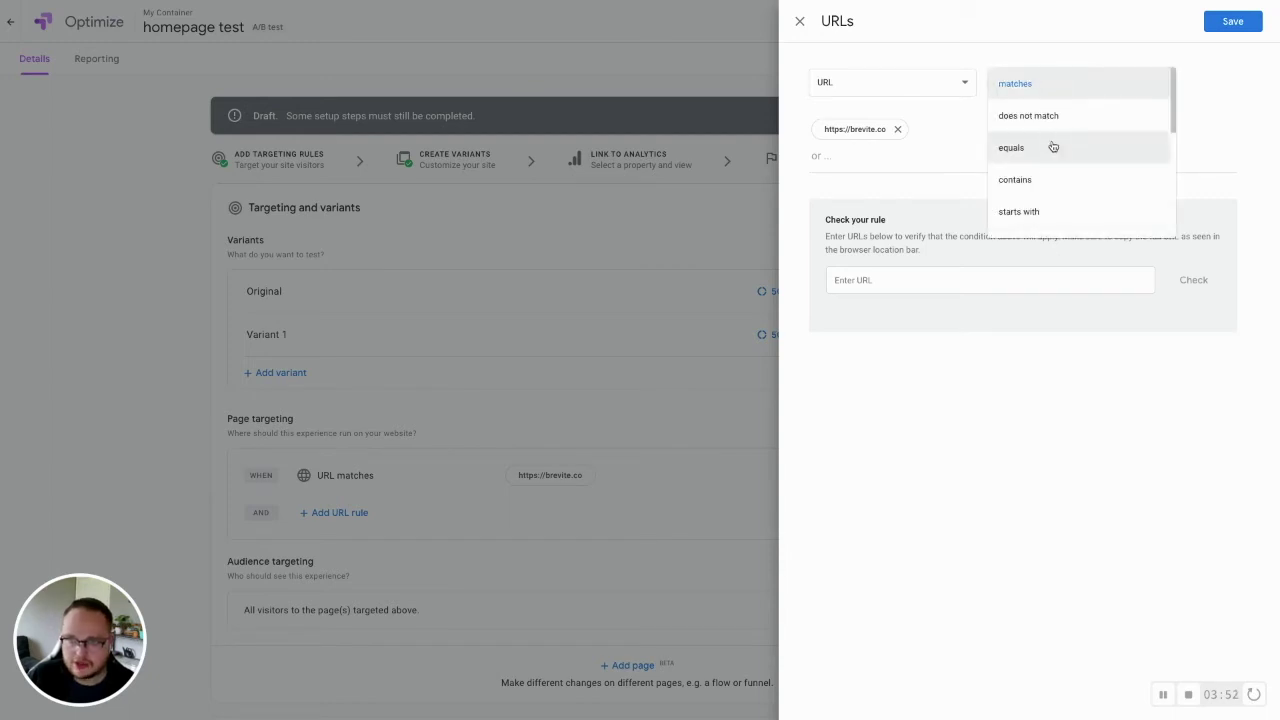
scroll(1051, 160, "down", 2)
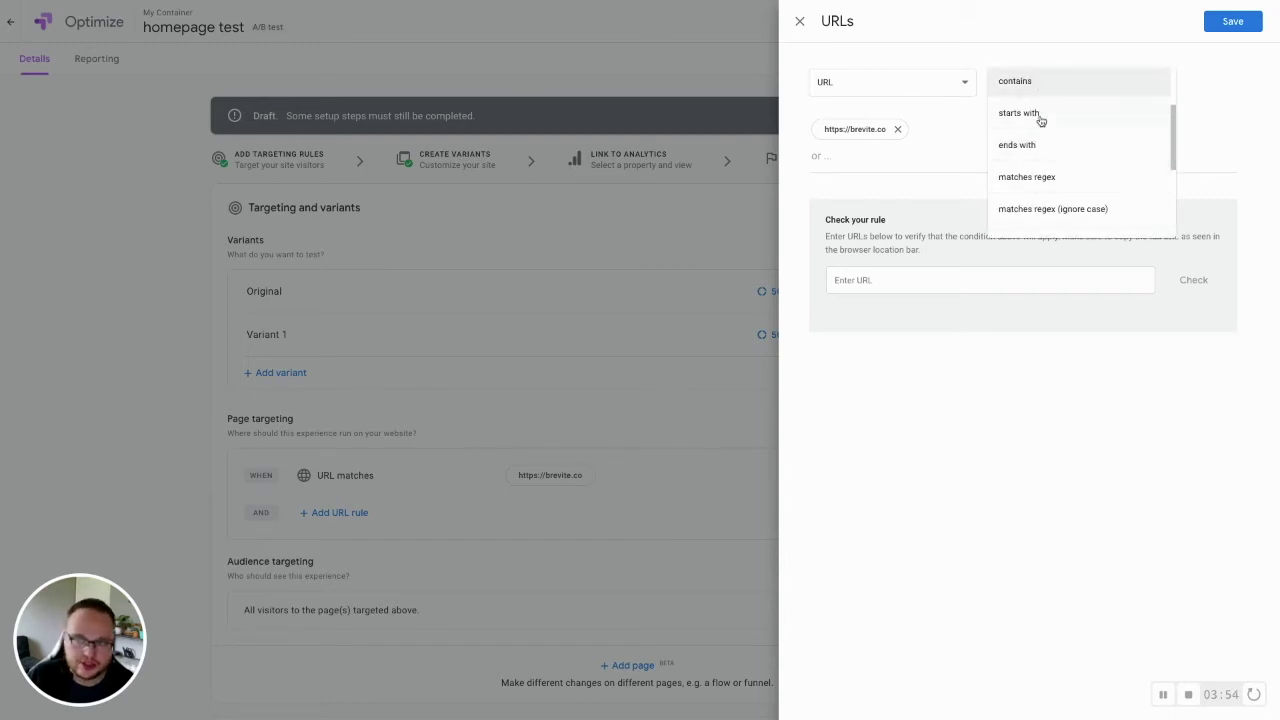
scroll(1055, 160, "up", 2)
left_click(1238, 89)
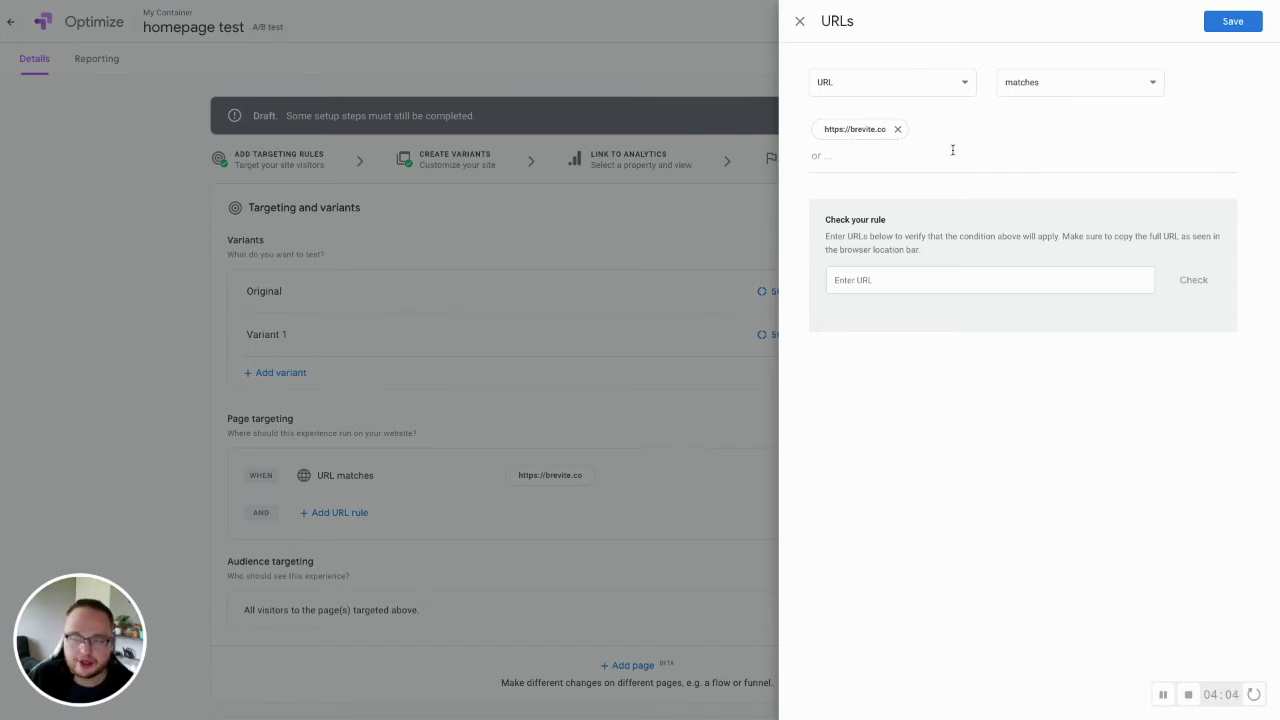
left_click(1040, 89)
left_click(900, 131)
left_click(897, 129)
left_click(1049, 89)
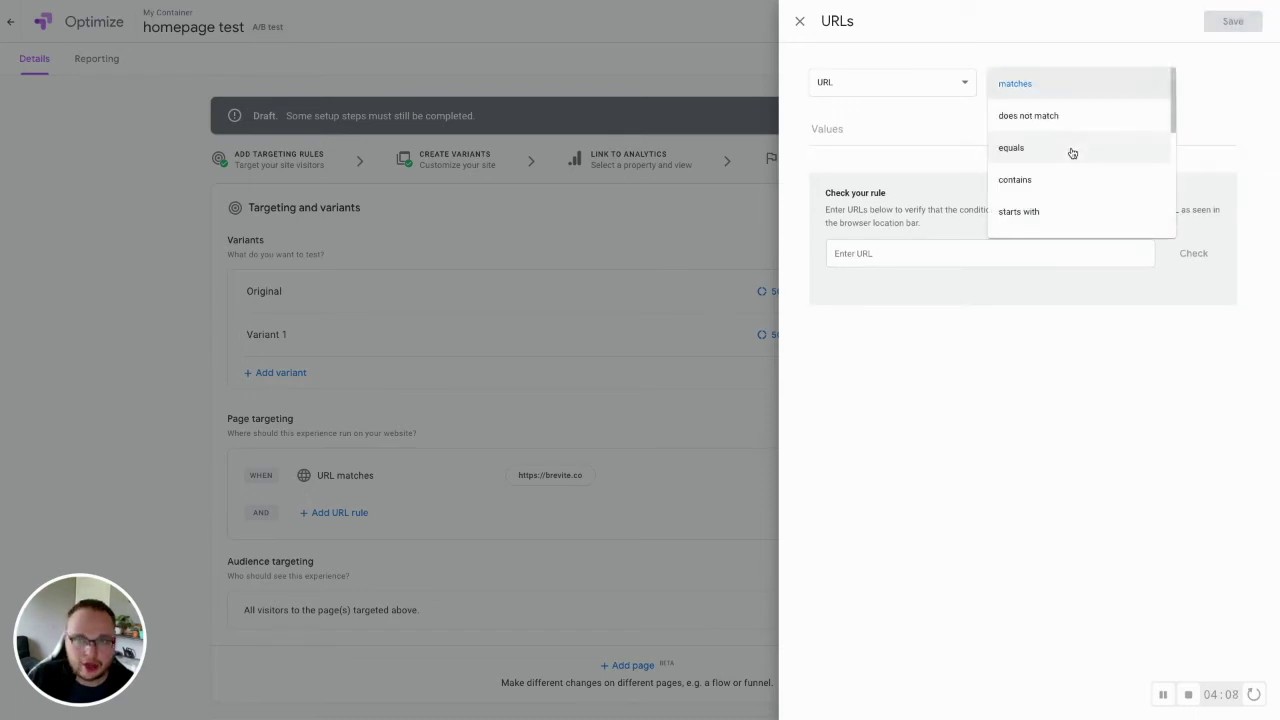
left_click(1064, 182)
left_click(929, 136)
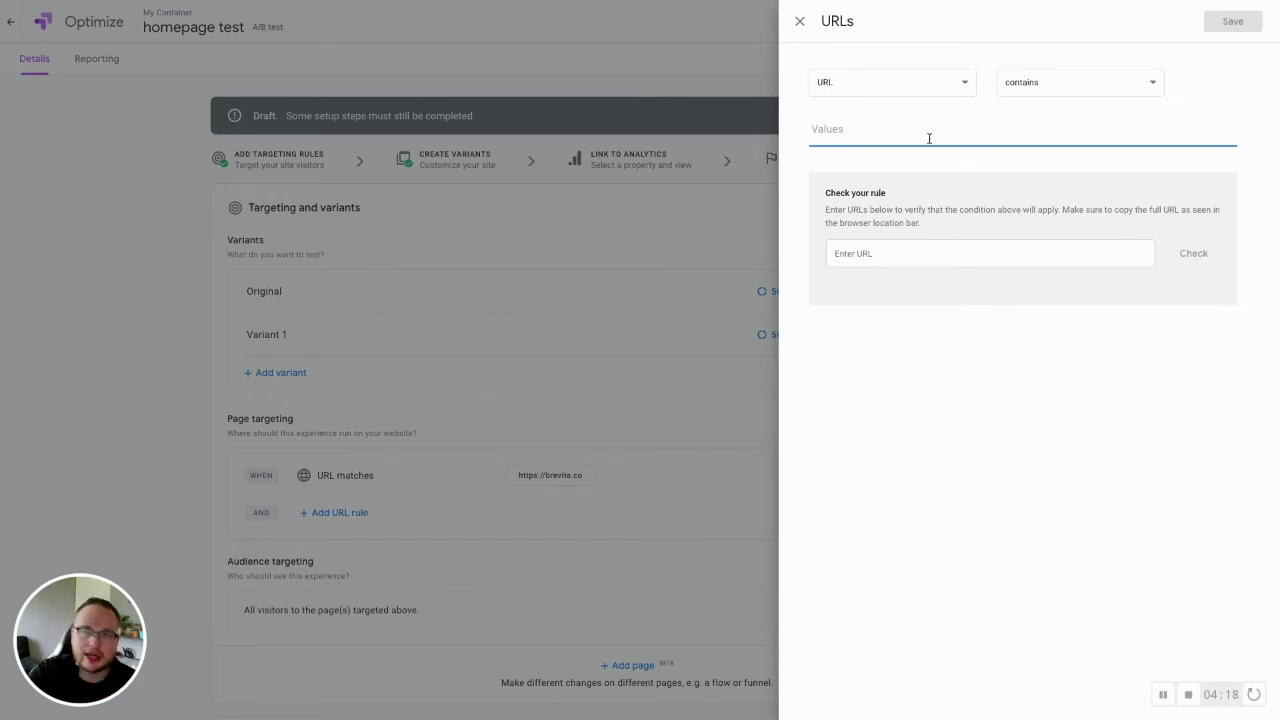
type("products")
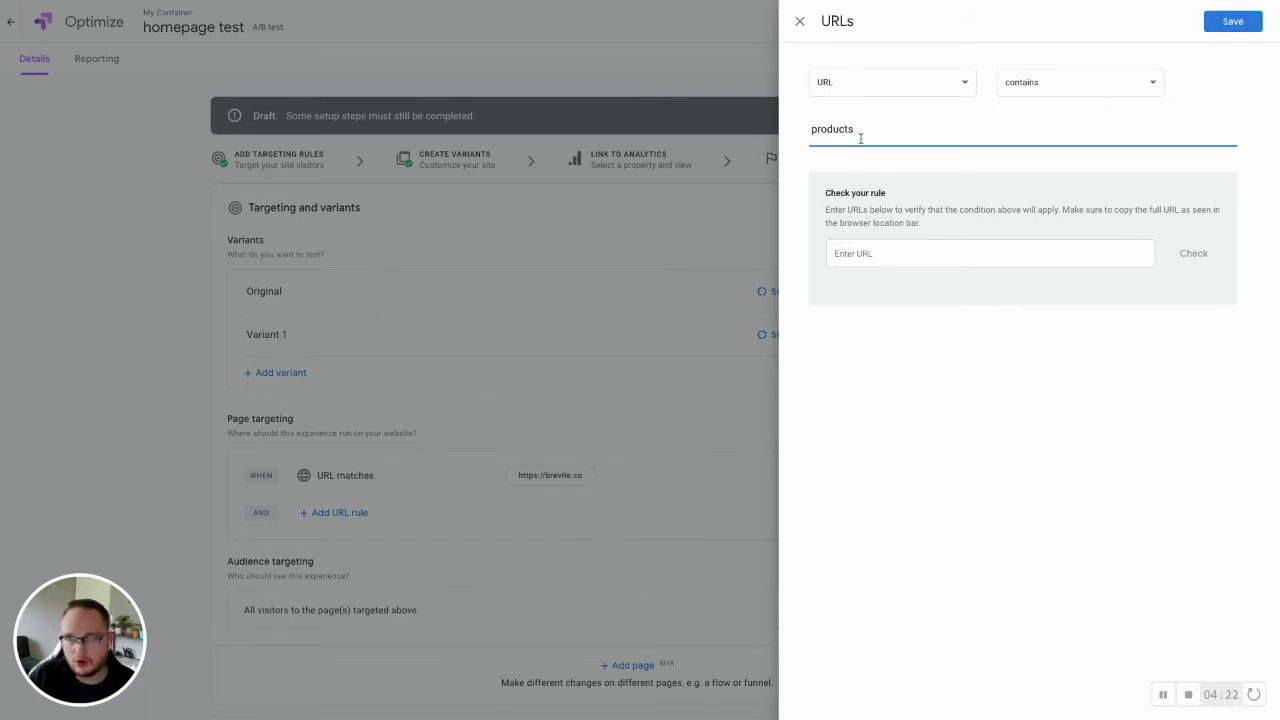
Change the URL rule to equals "collections" and close it without saving
left_click_drag(860, 134, 770, 125)
type("collections")
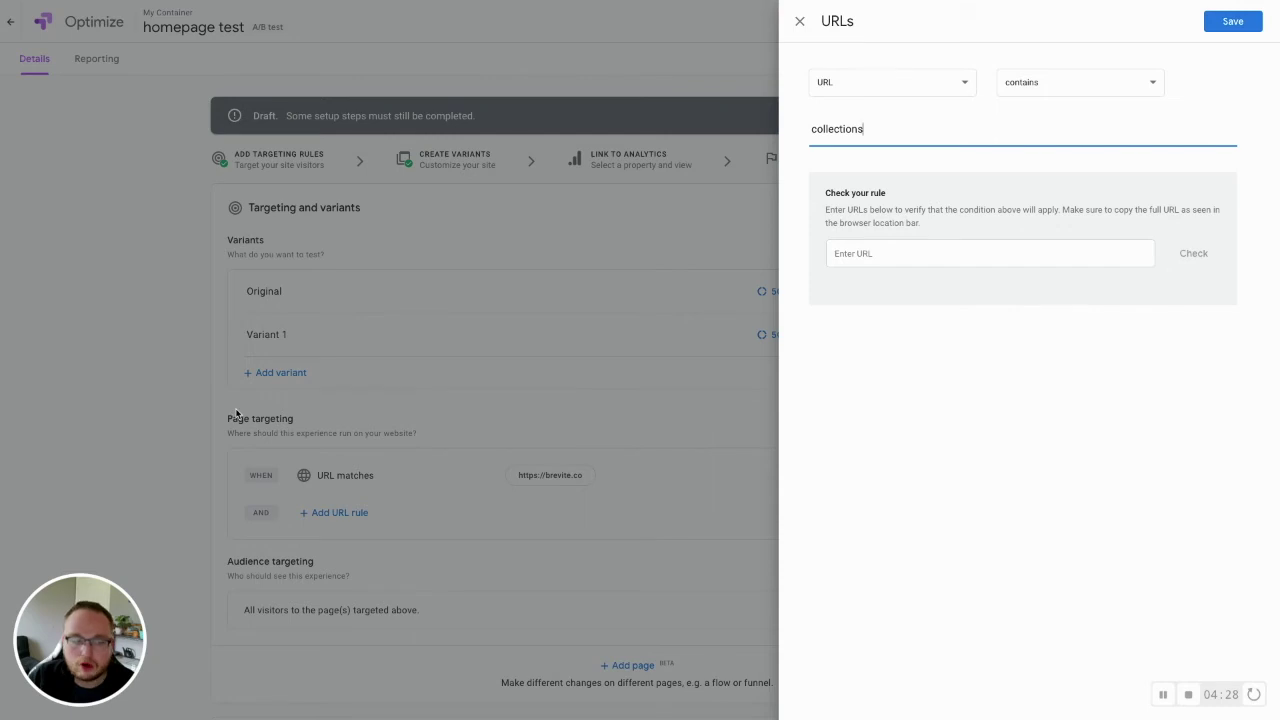
left_click(1078, 86)
scroll(1061, 119, "up", 1)
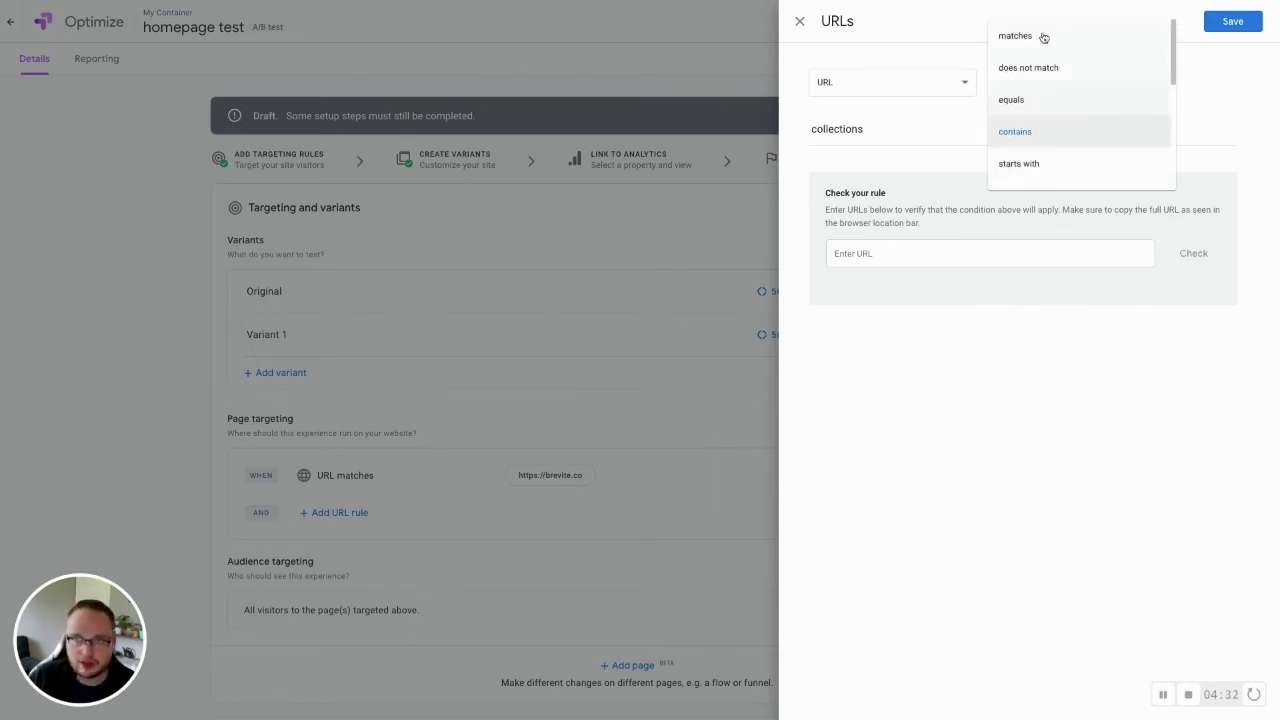
left_click(1042, 98)
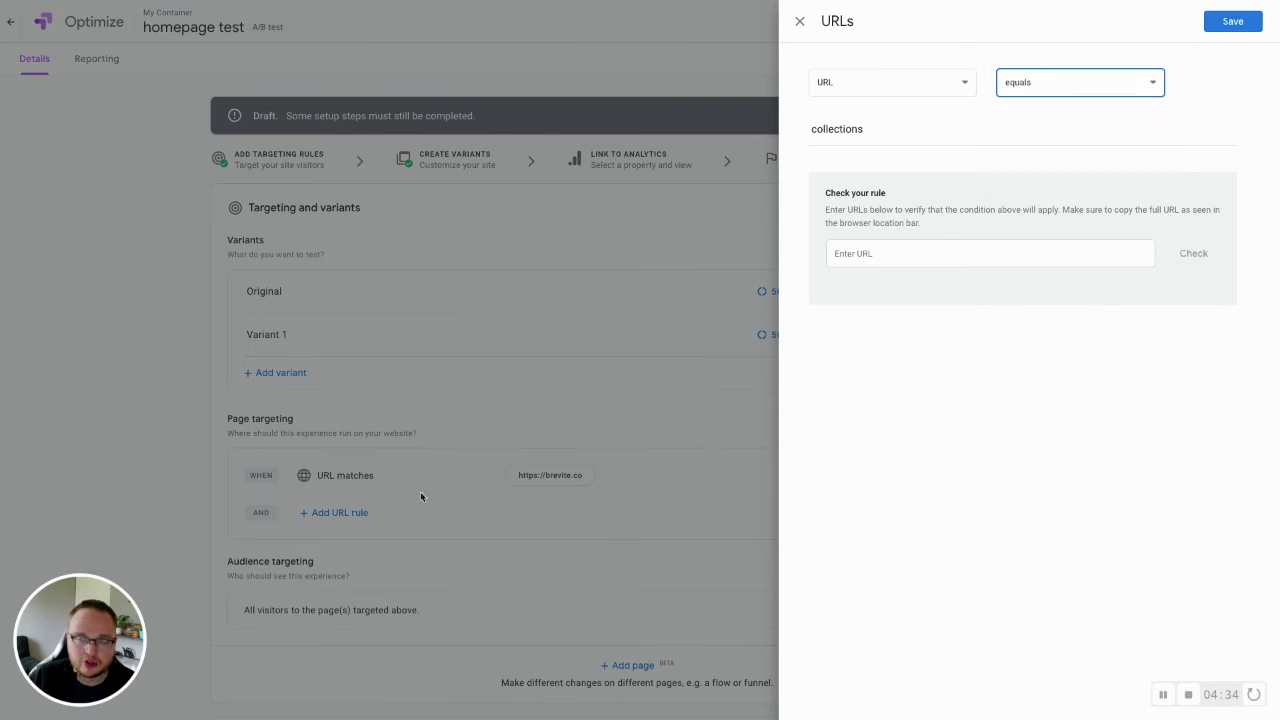
left_click(800, 22)
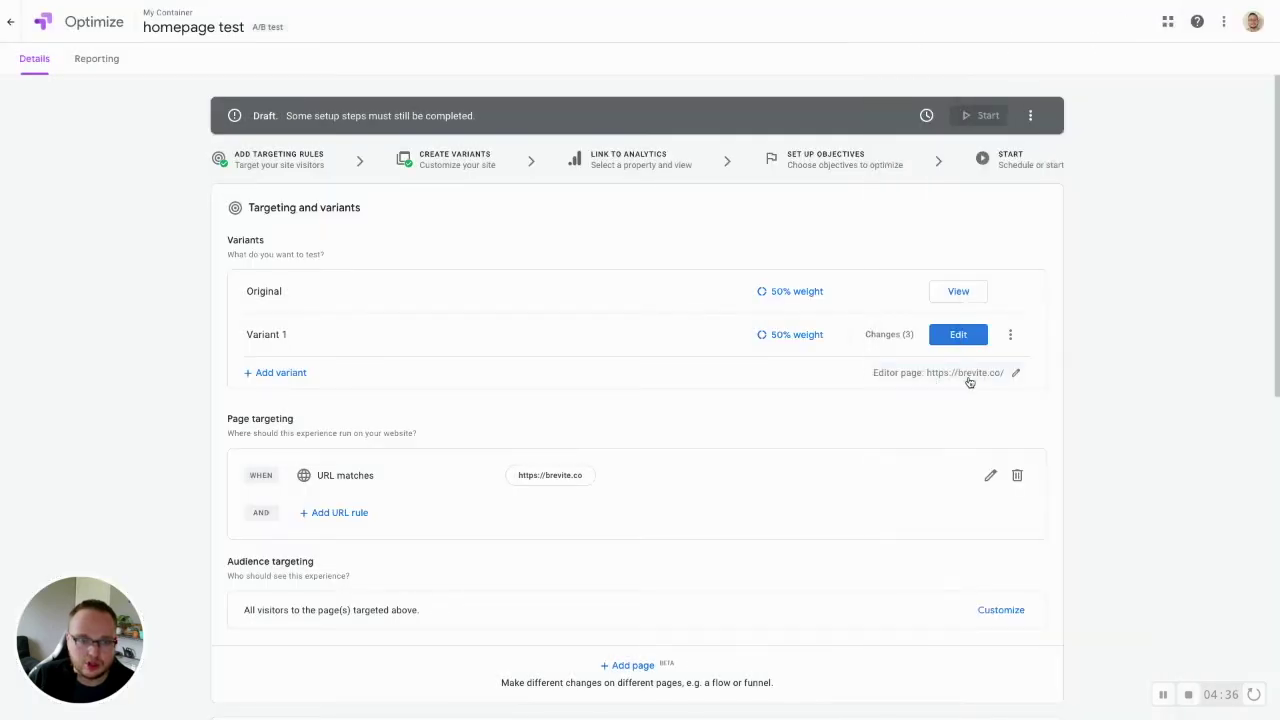
Open the audience targeting rule types, examine the Device category rule's settings, and go back without adding it
scroll(611, 417, "down", 3)
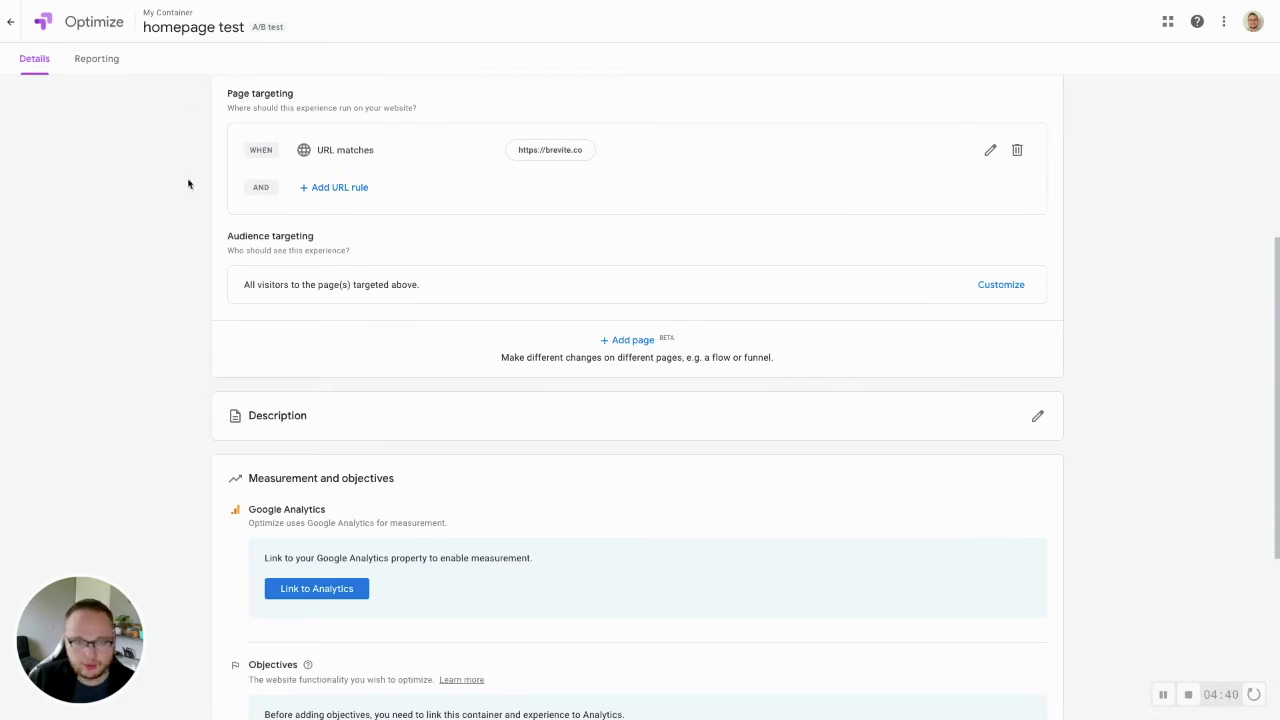
left_click(1001, 285)
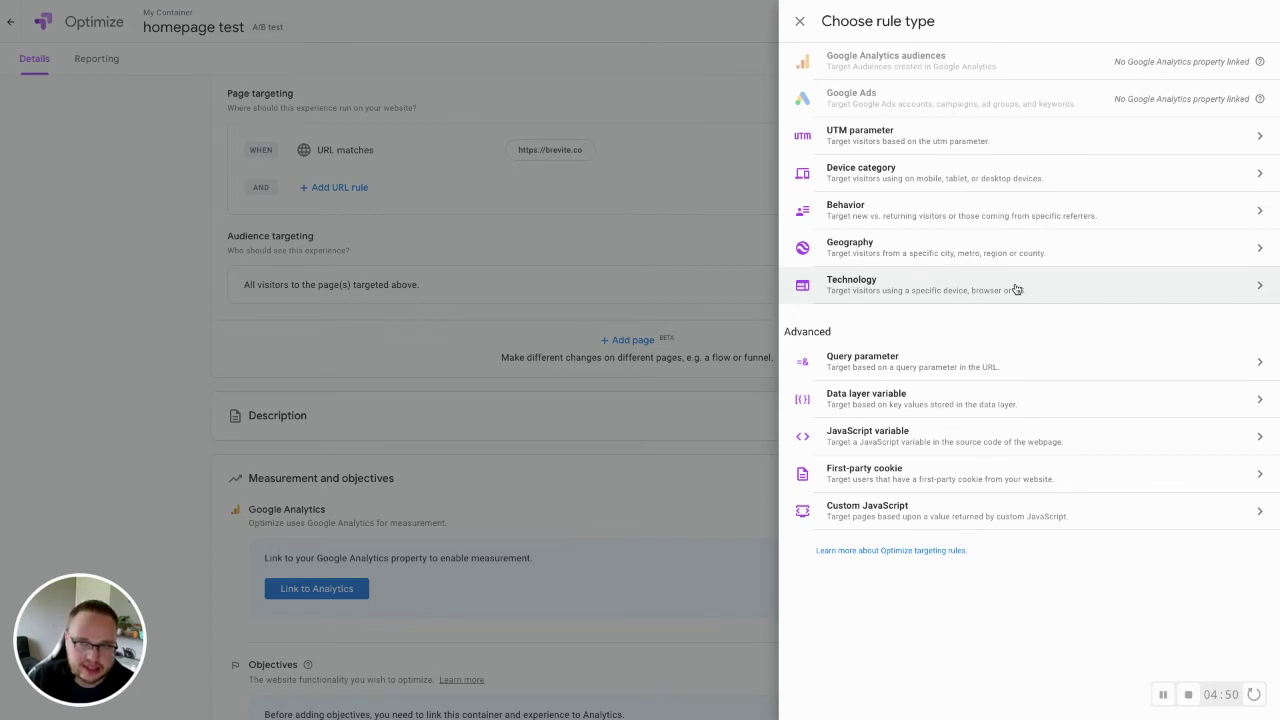
left_click(934, 163)
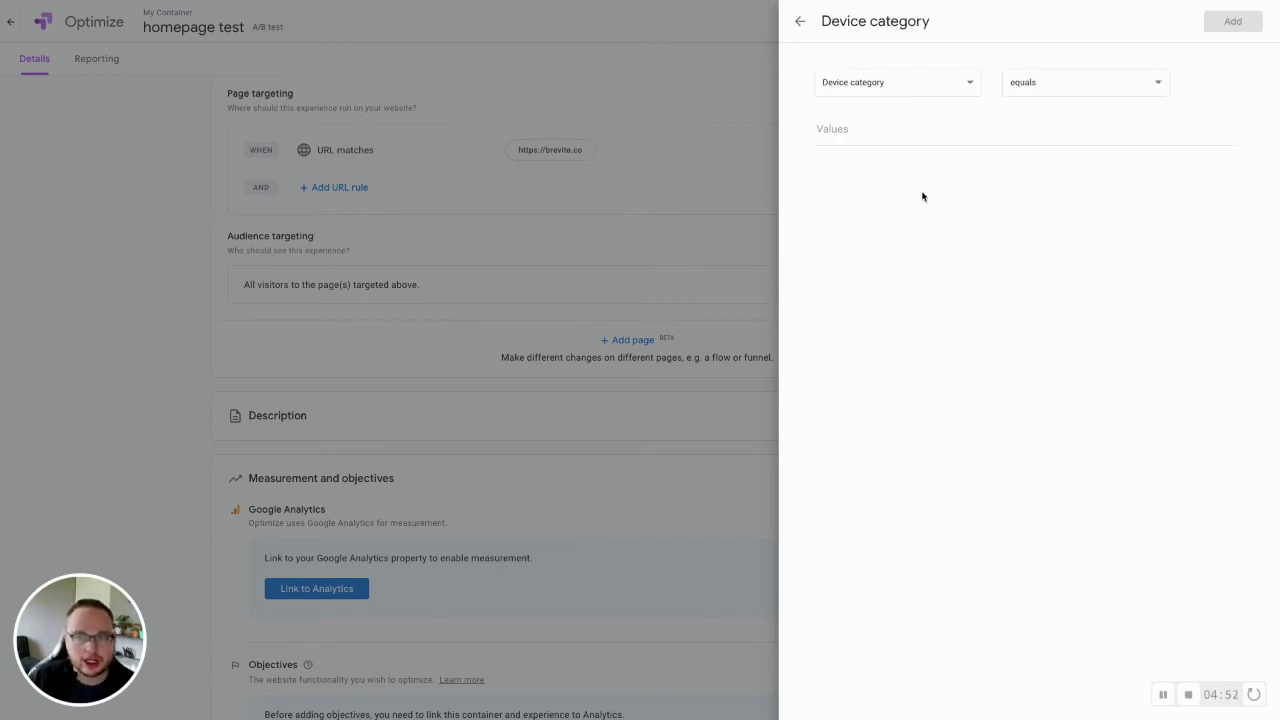
left_click(1086, 91)
left_click(915, 137)
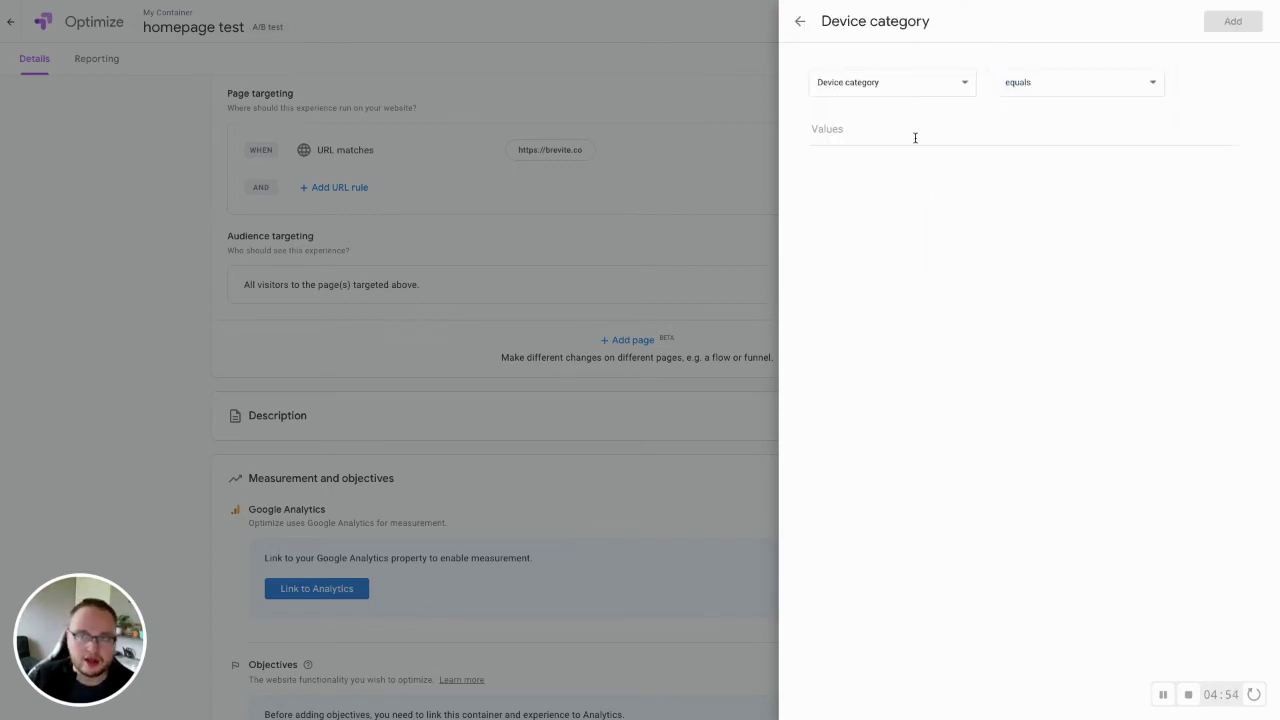
left_click(800, 21)
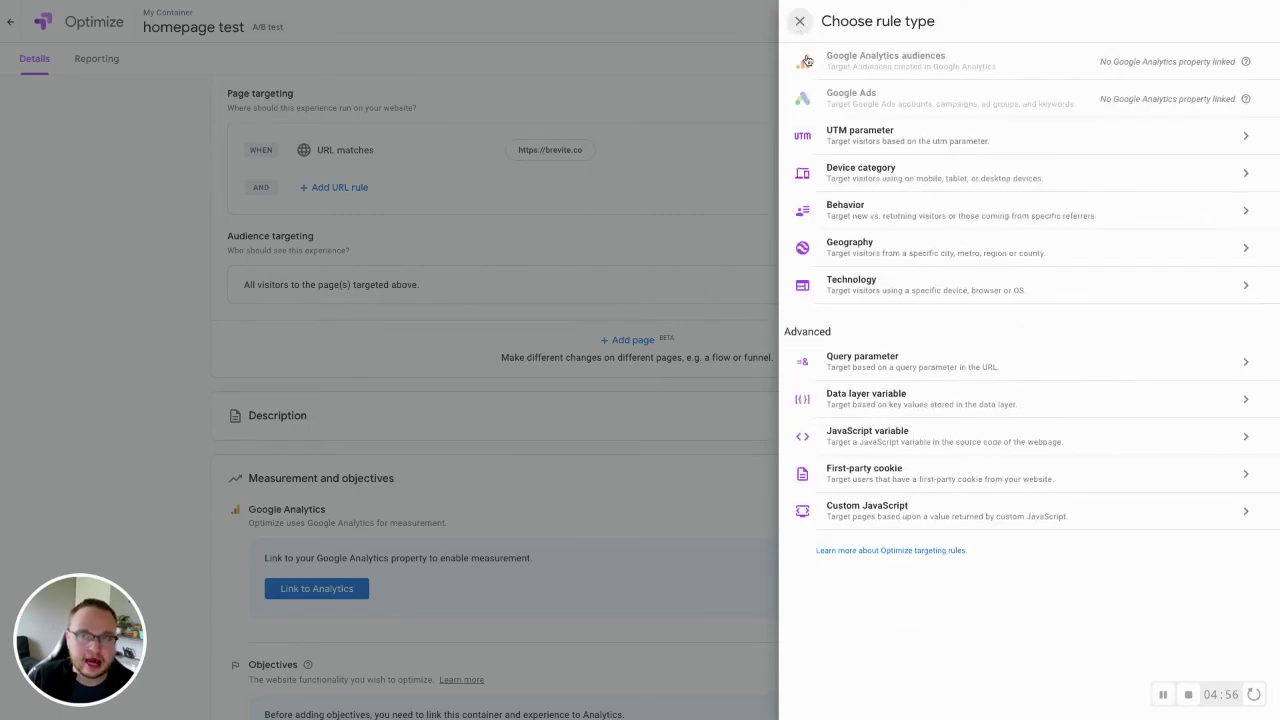
Examine the Behavior targeting rule's settings and return to the rule types without adding it
left_click(966, 217)
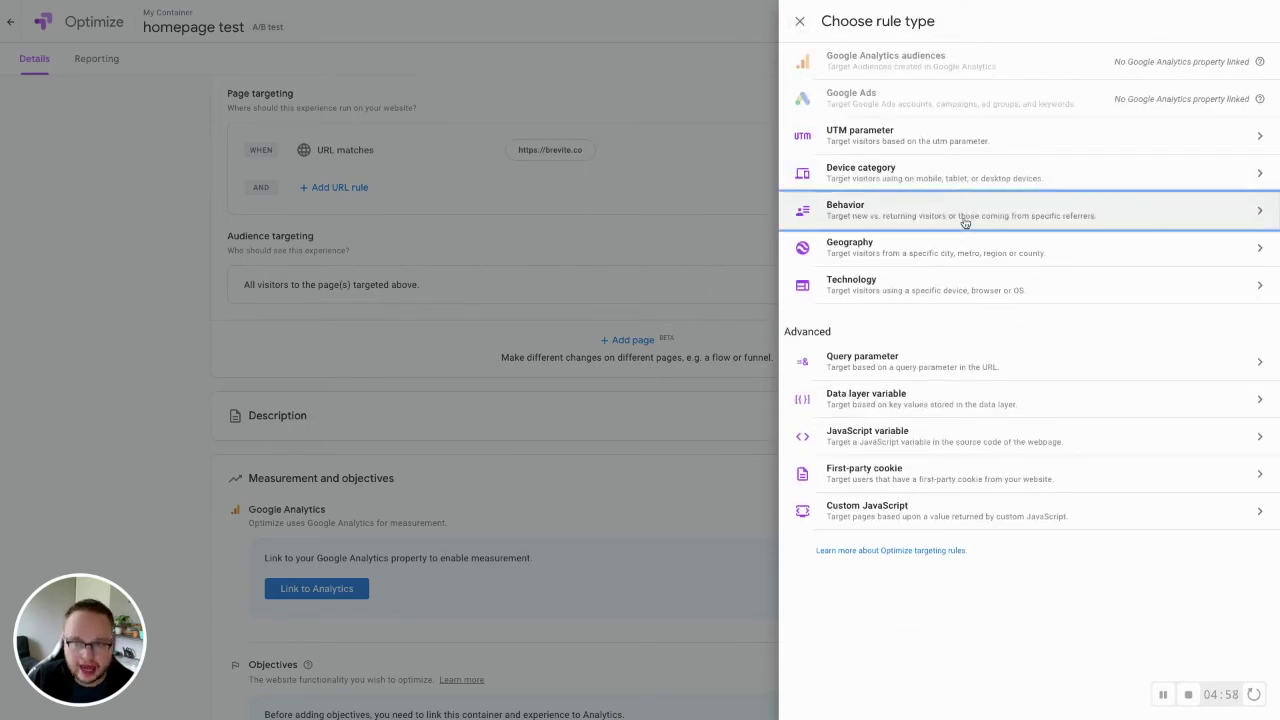
left_click(874, 80)
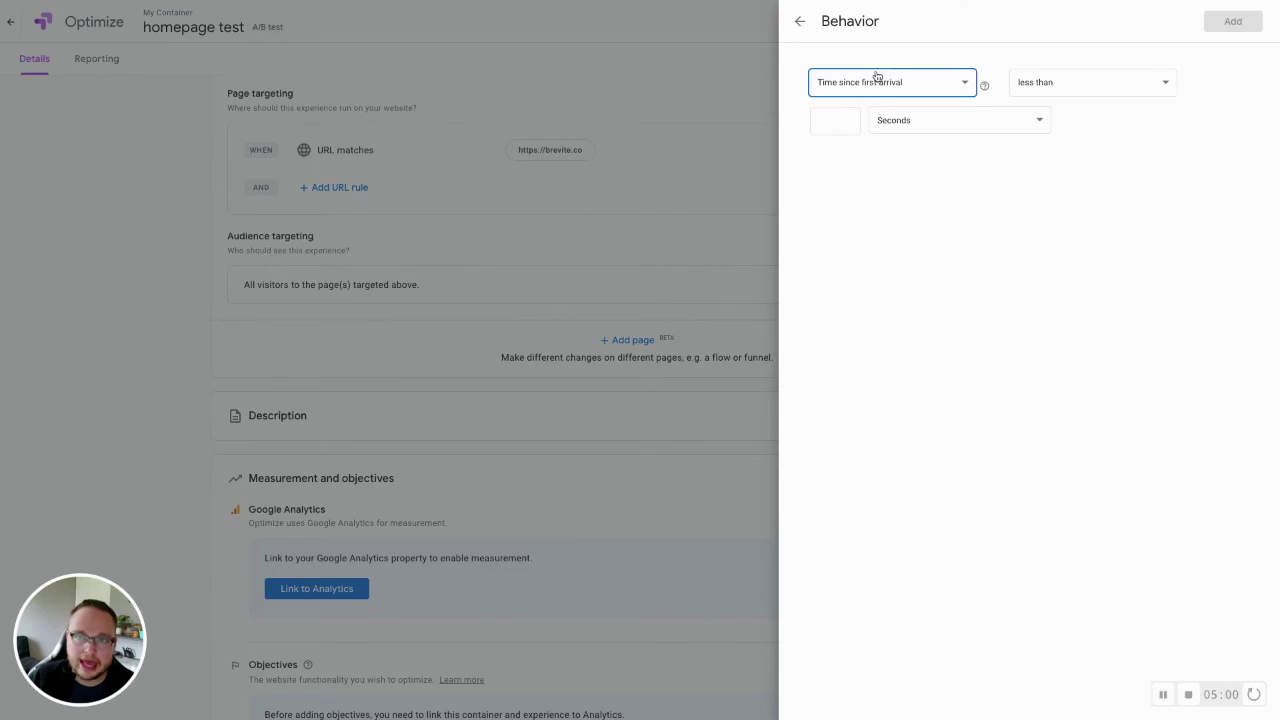
left_click(786, 23)
left_click(801, 22)
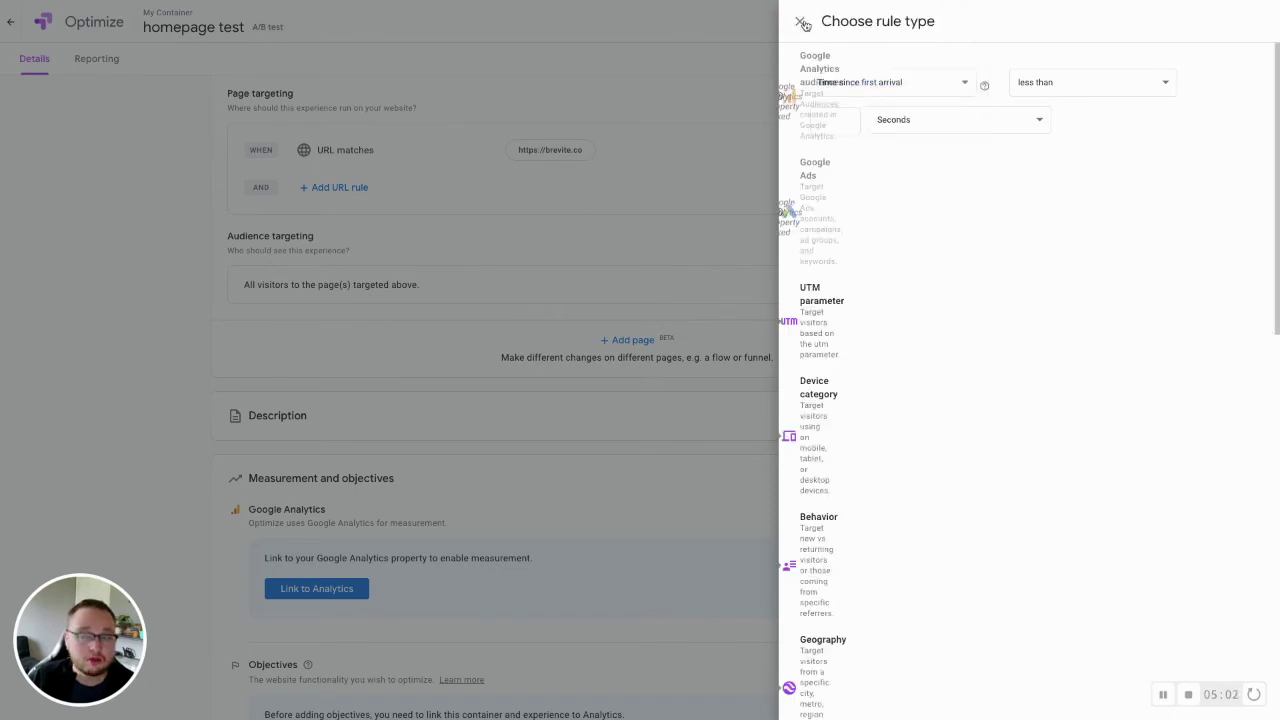
Examine the UTM parameter and Technology rule settings, and leave the audience targeting rule types without adding a rule
left_click(883, 145)
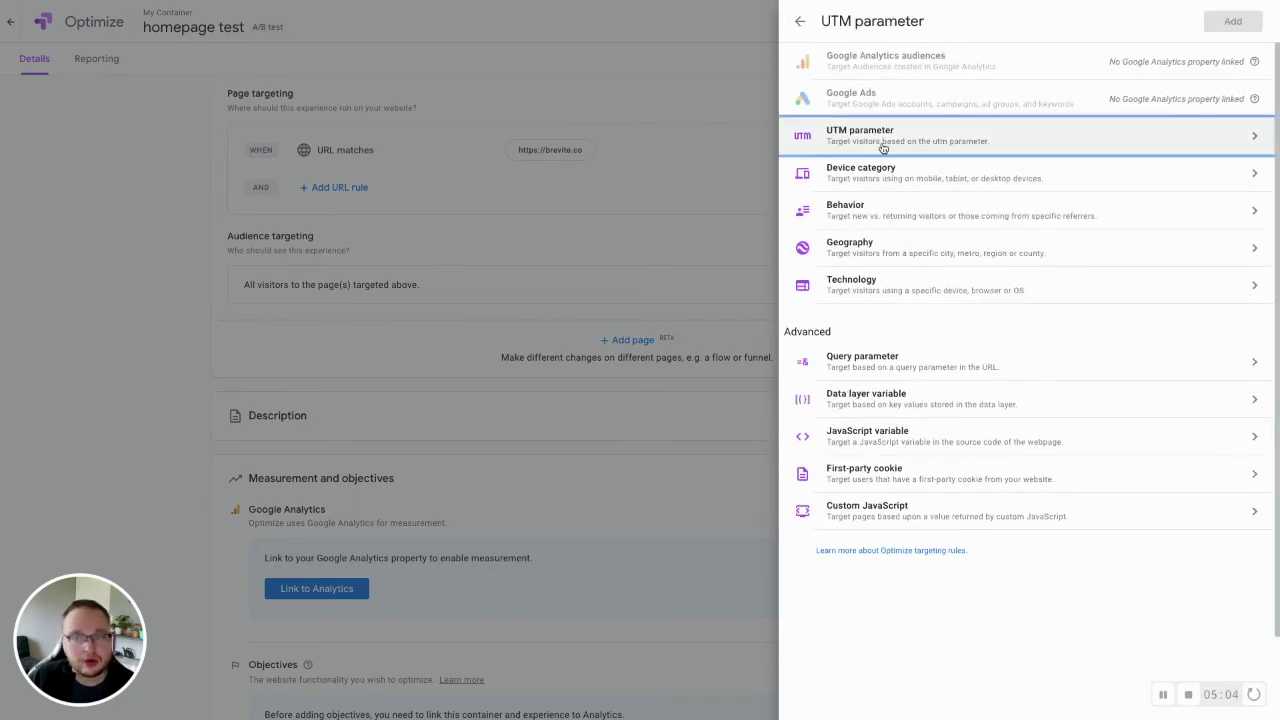
left_click(801, 22)
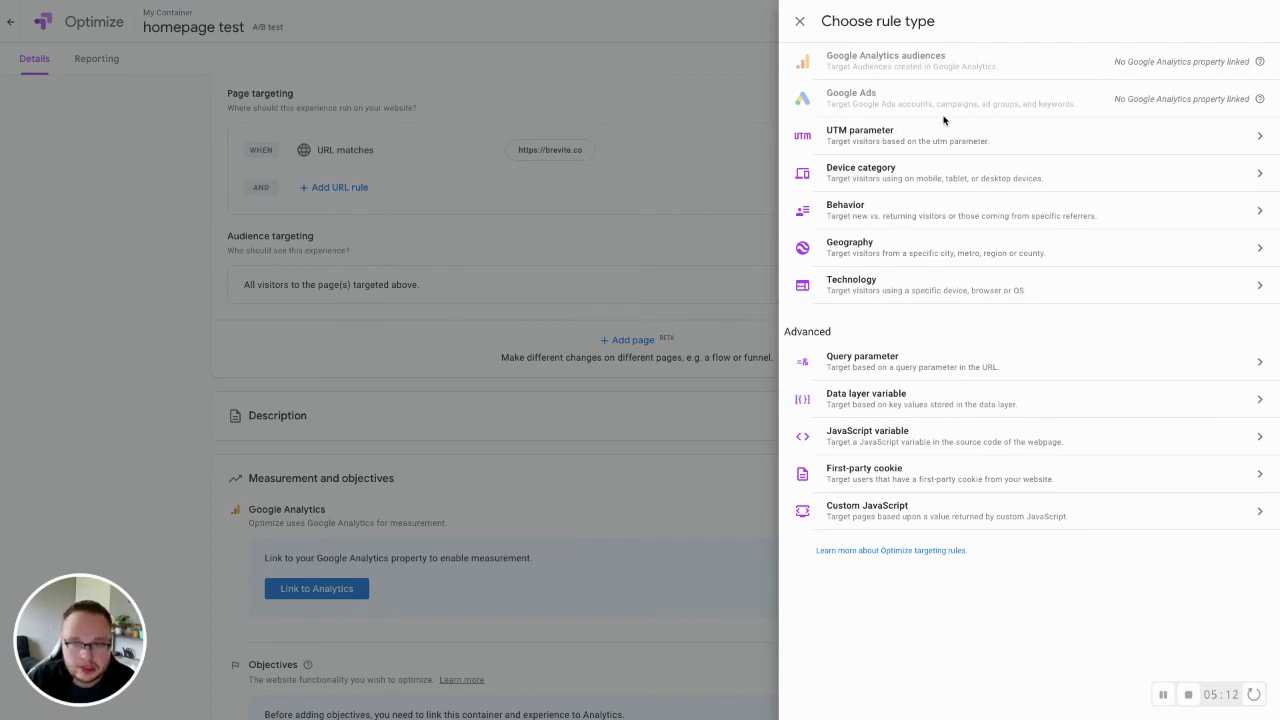
left_click(931, 292)
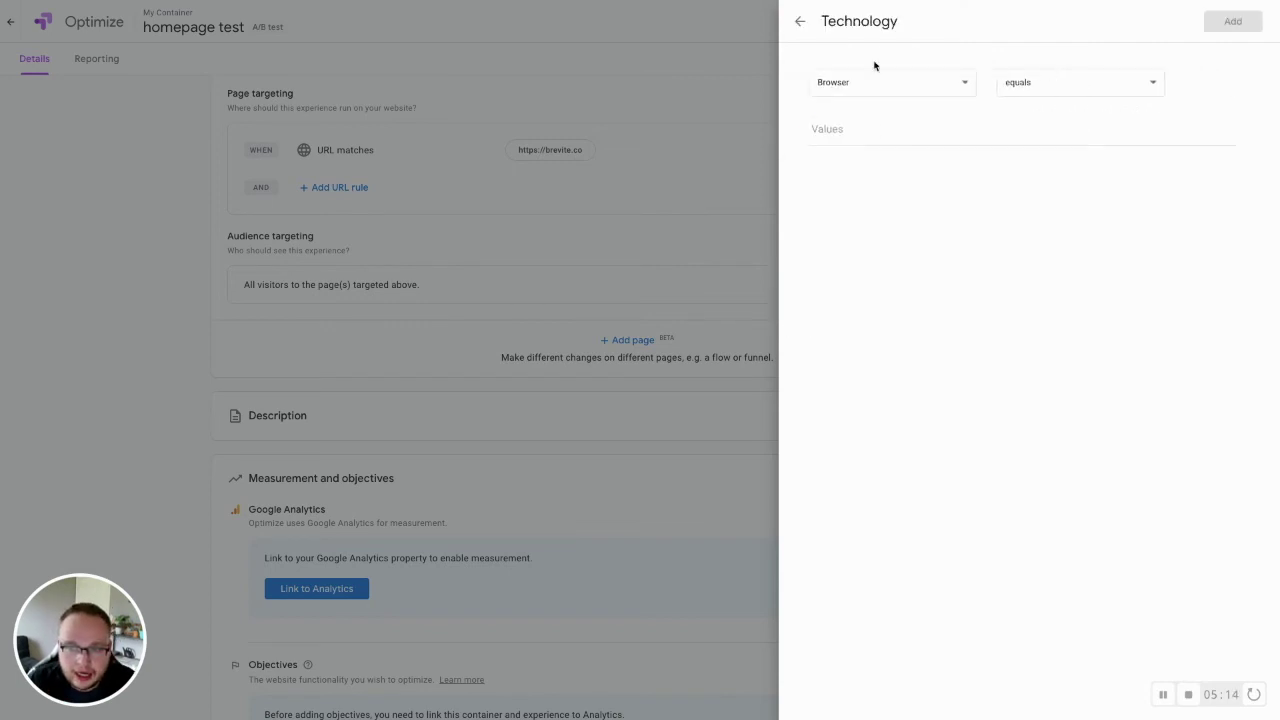
left_click(800, 21)
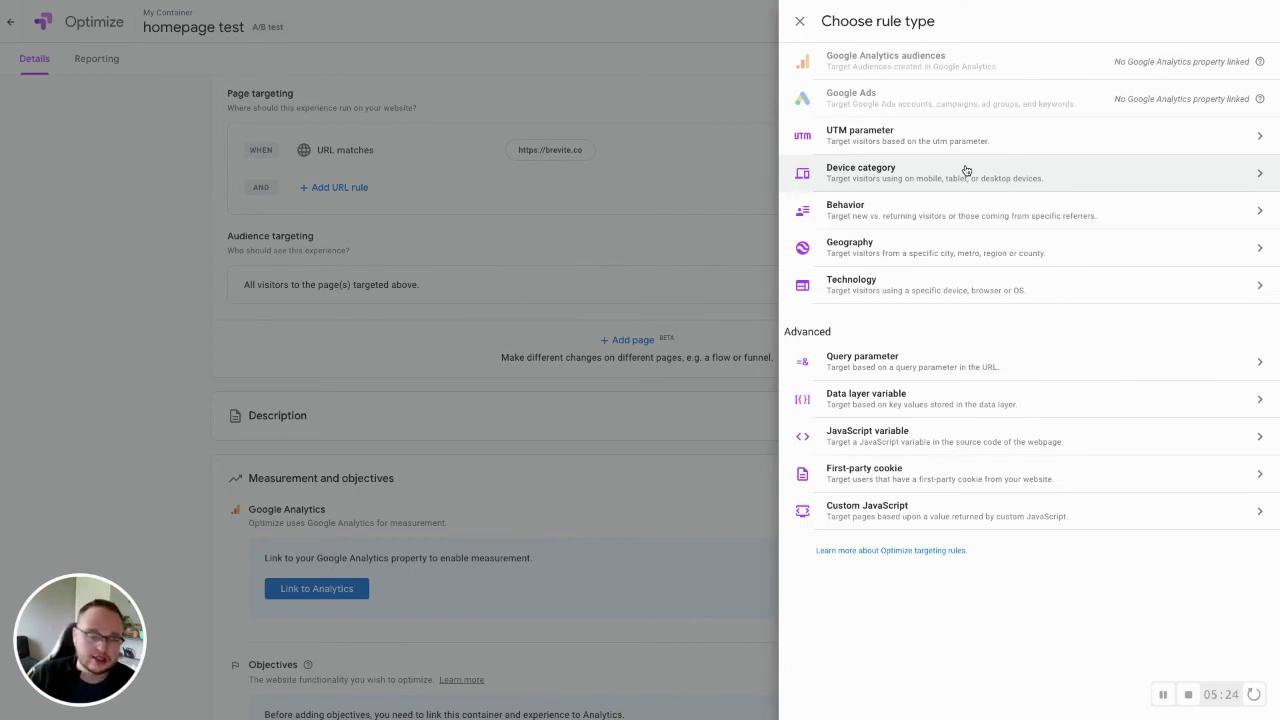
left_click(800, 21)
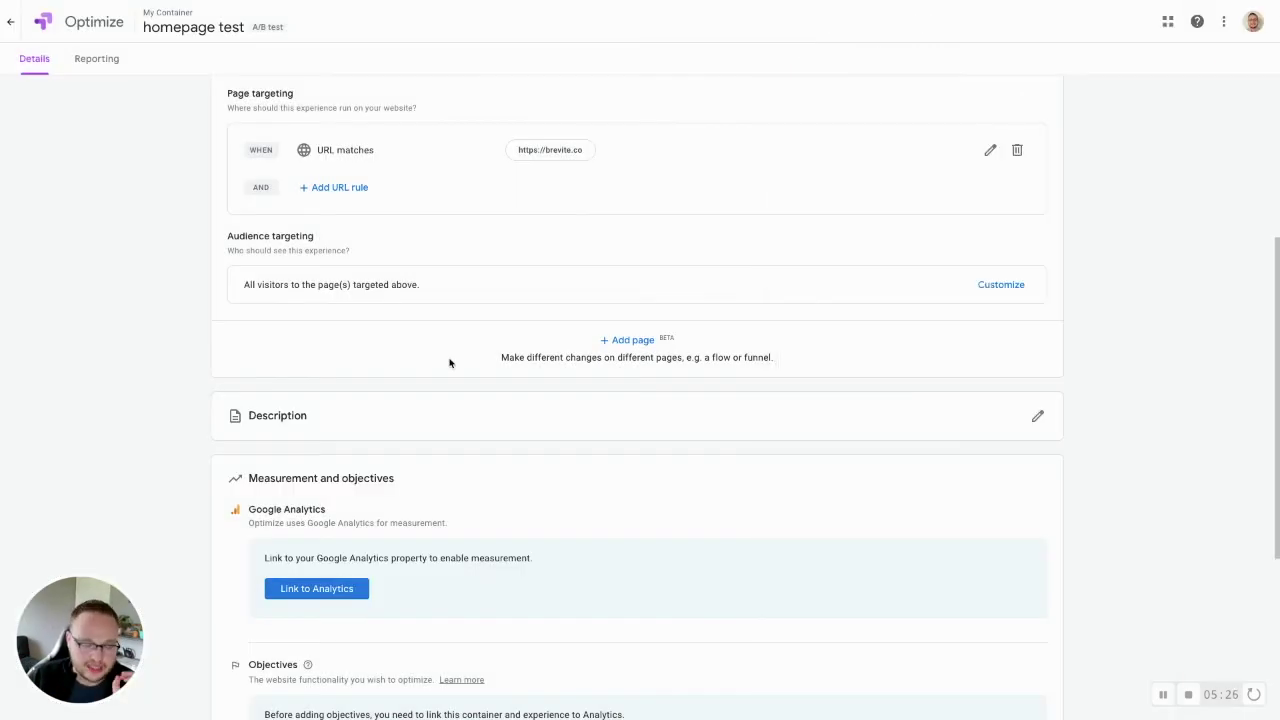
Try to link the experiment to the Elevar Google Analytics property, and close the property linking form
scroll(458, 359, "down", 3)
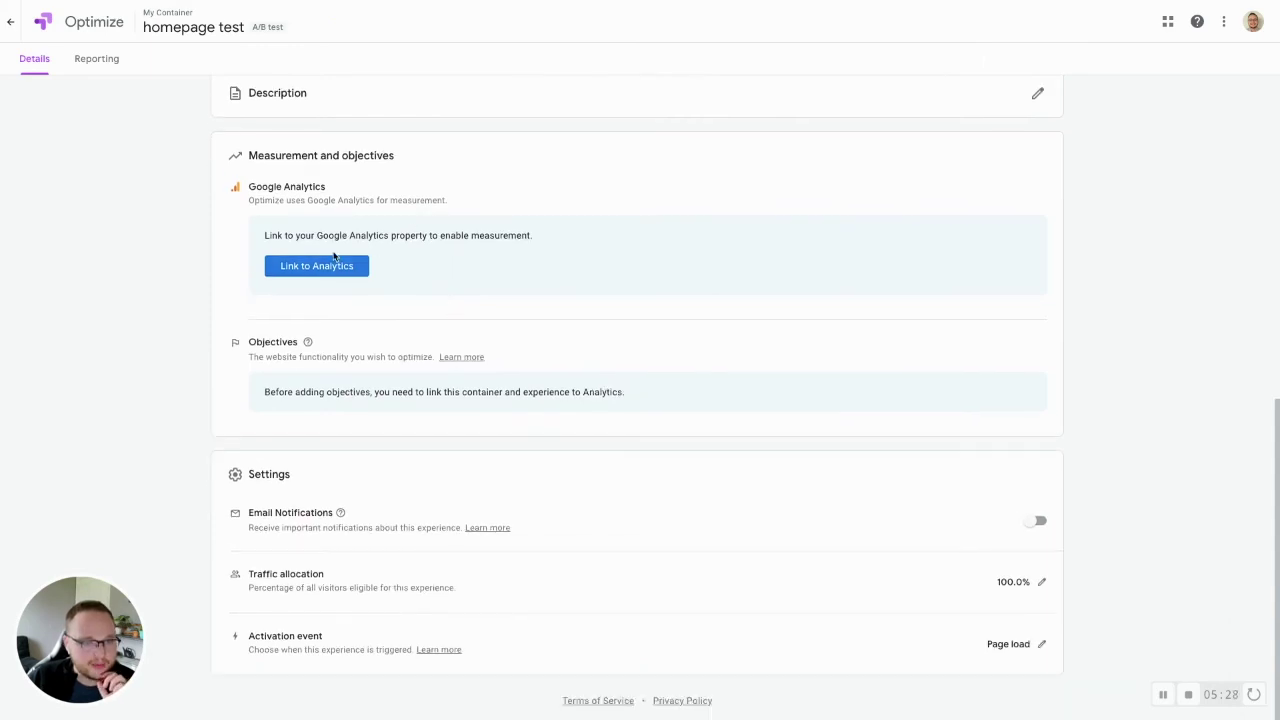
left_click(337, 266)
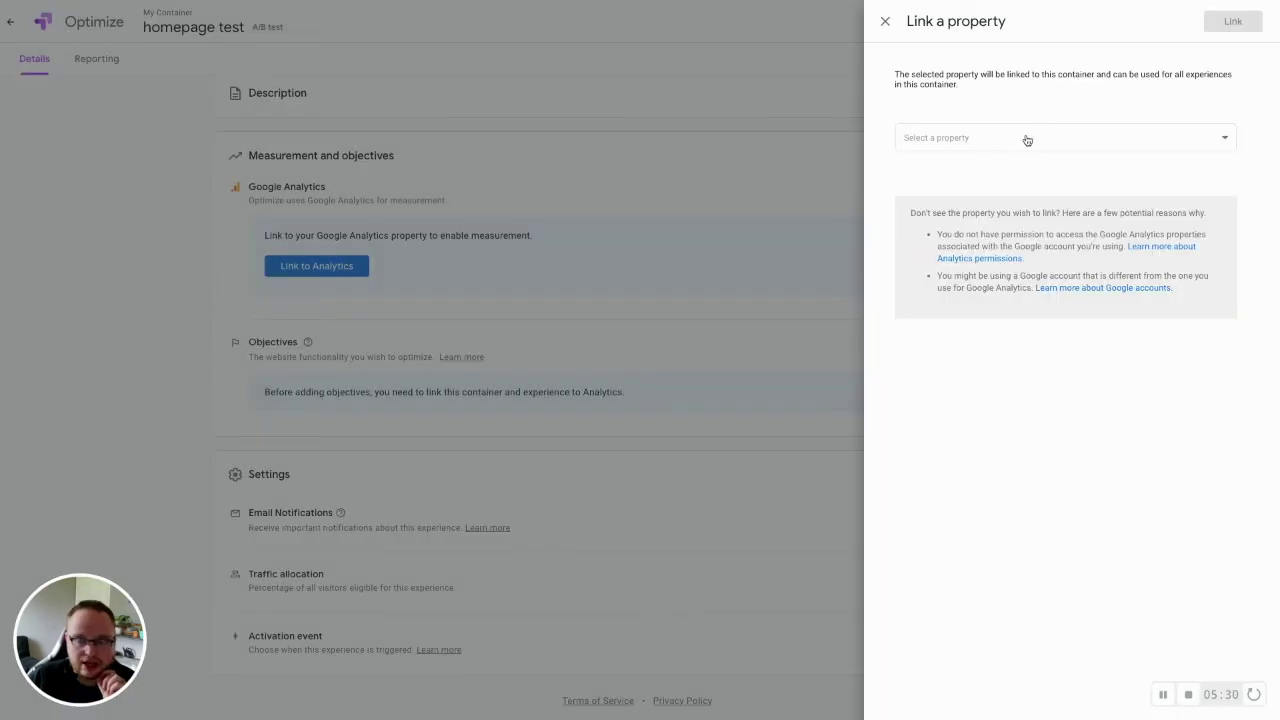
left_click(1027, 140)
left_click(977, 146)
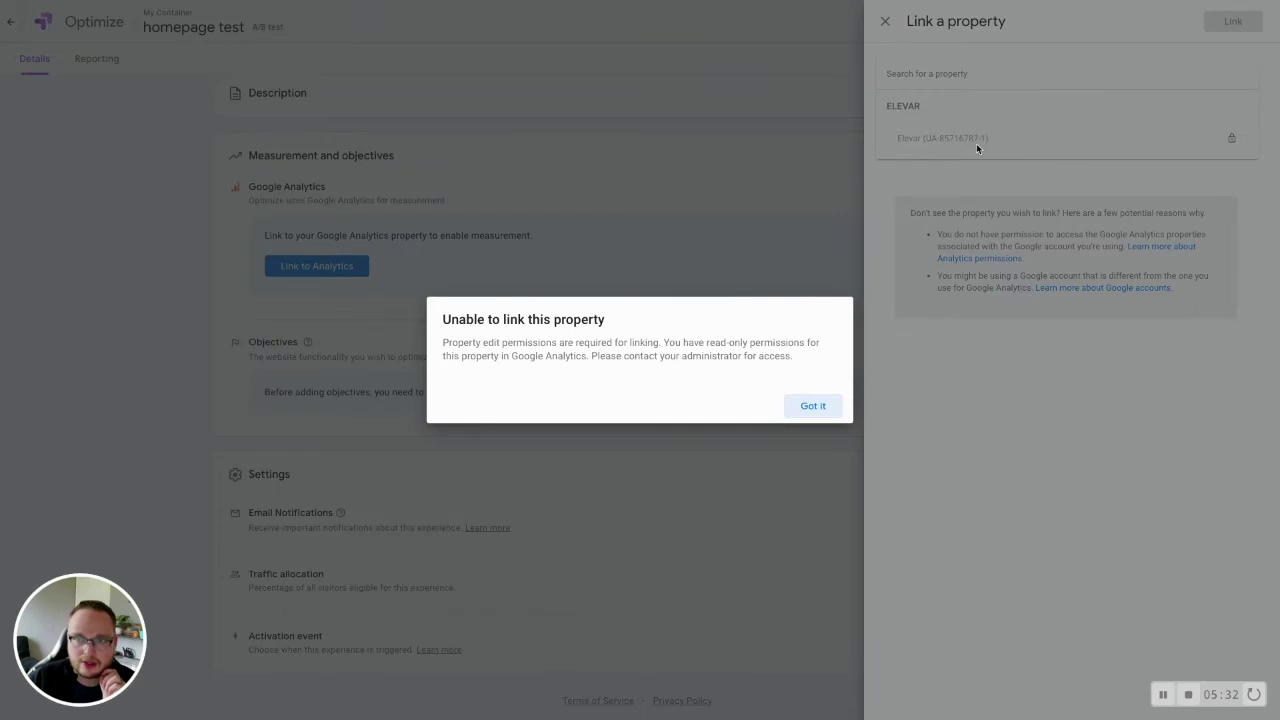
right_click(823, 396)
left_click(807, 404)
left_click(807, 404)
left_click(884, 21)
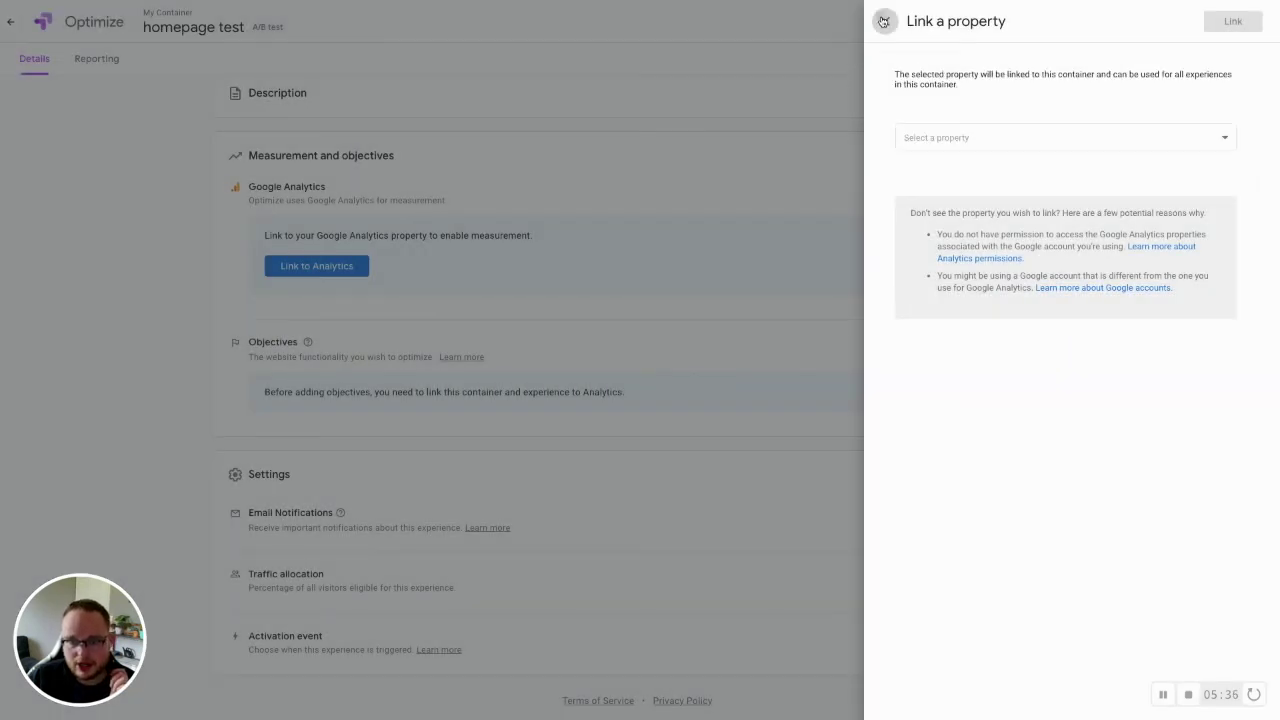
left_click(884, 21)
Review the experiment's measurement, objectives and targeting sections, and return to the setup checklist and variants
mouse_move(539, 2)
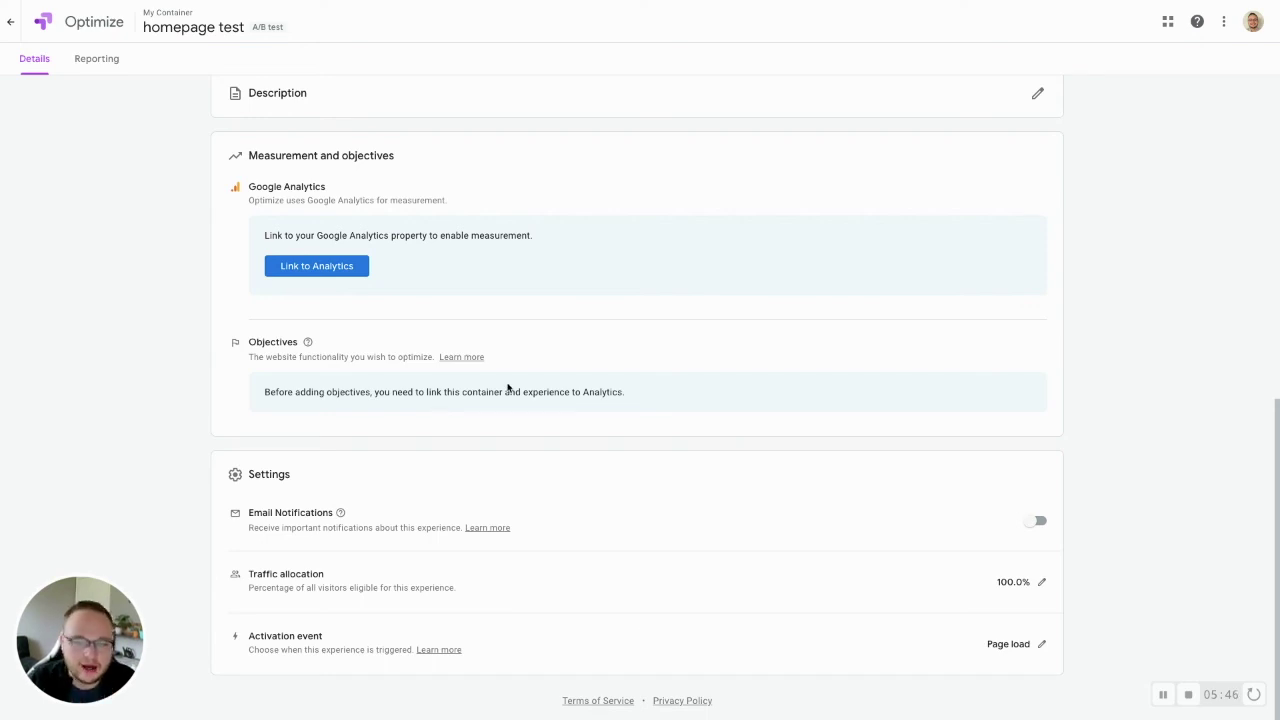
scroll(500, 446, "up", 6)
scroll(217, 434, "down", 5)
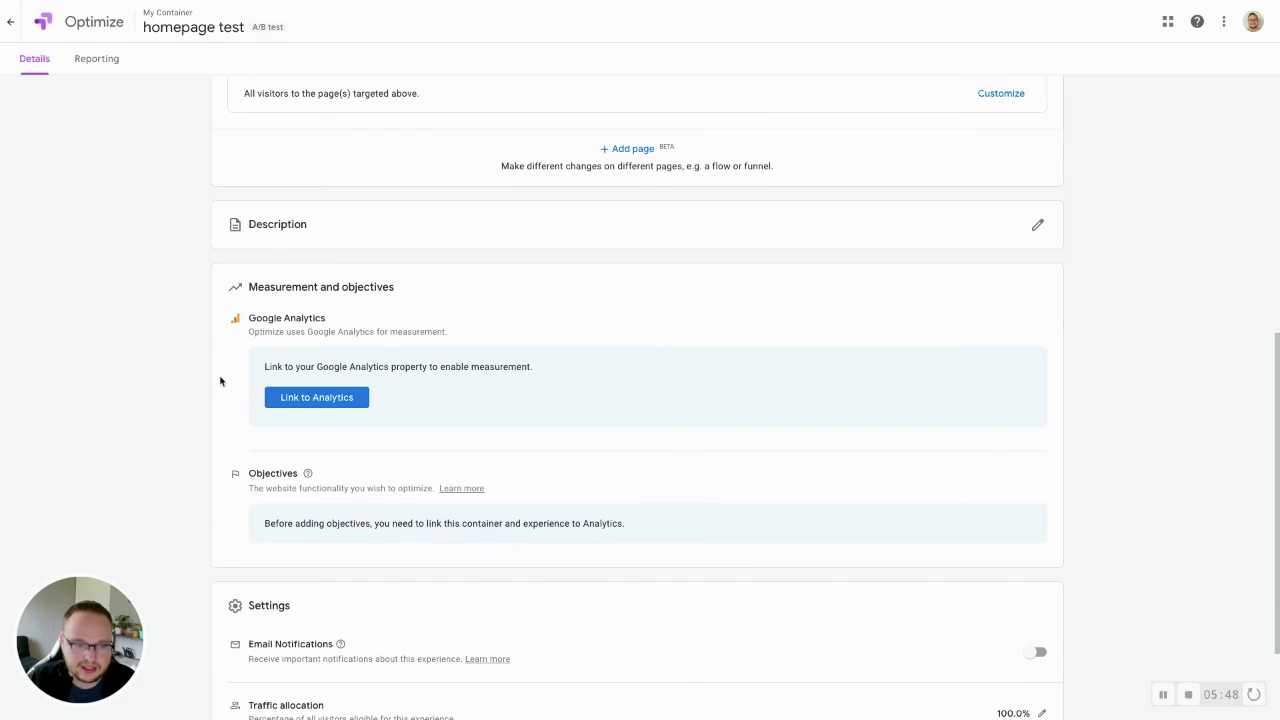
left_click(336, 399)
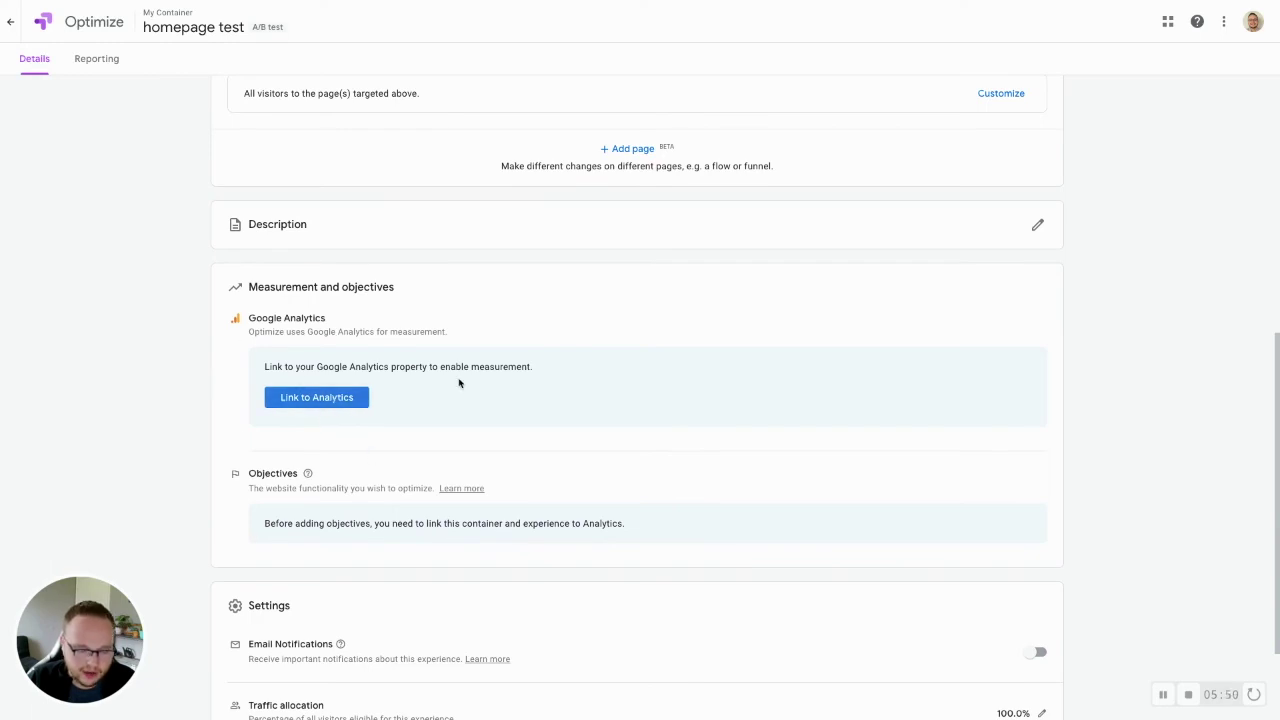
scroll(413, 477, "up", 5)
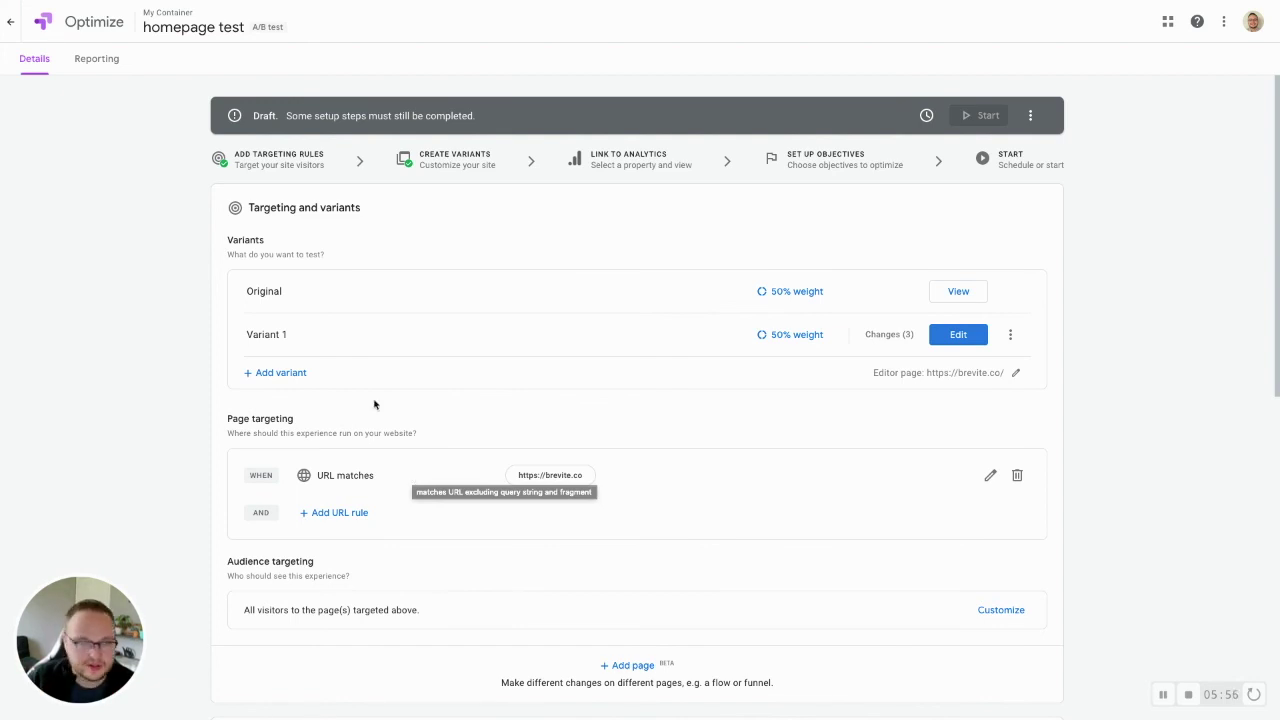
Take the browser out of full screen and enlarge its window to reach the edge of the display
mouse_move(42, 22)
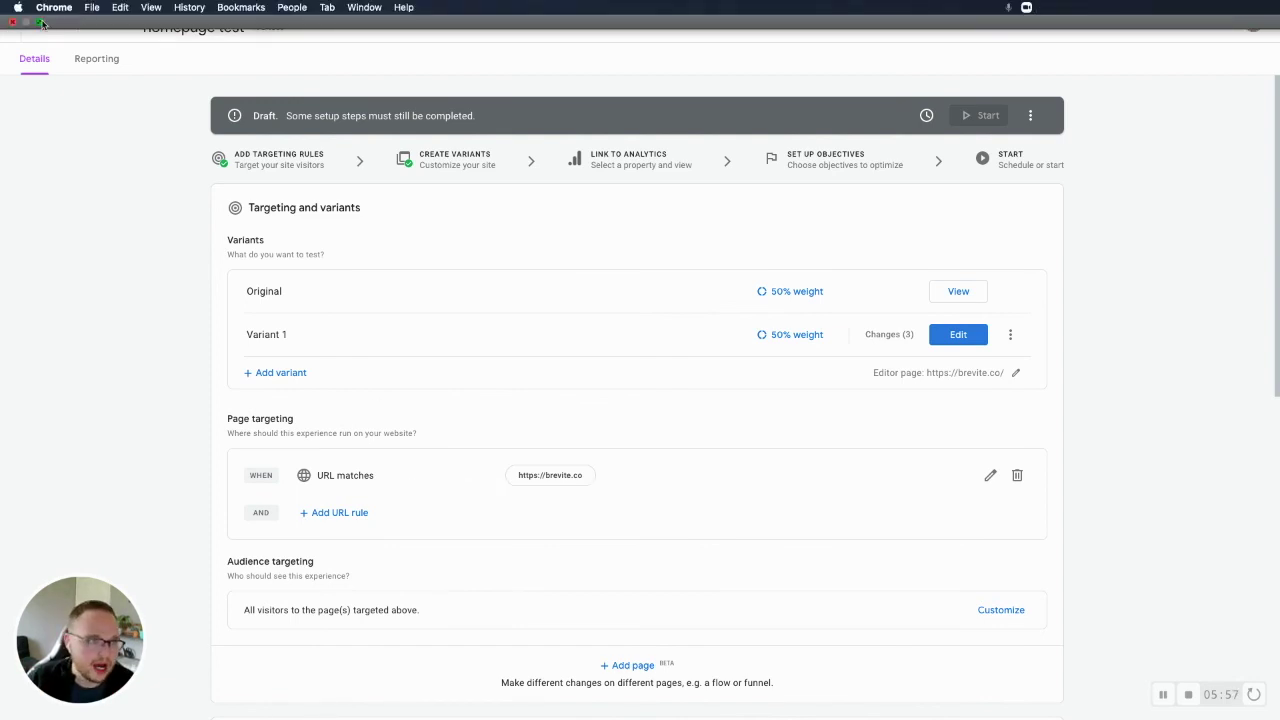
left_click(41, 22)
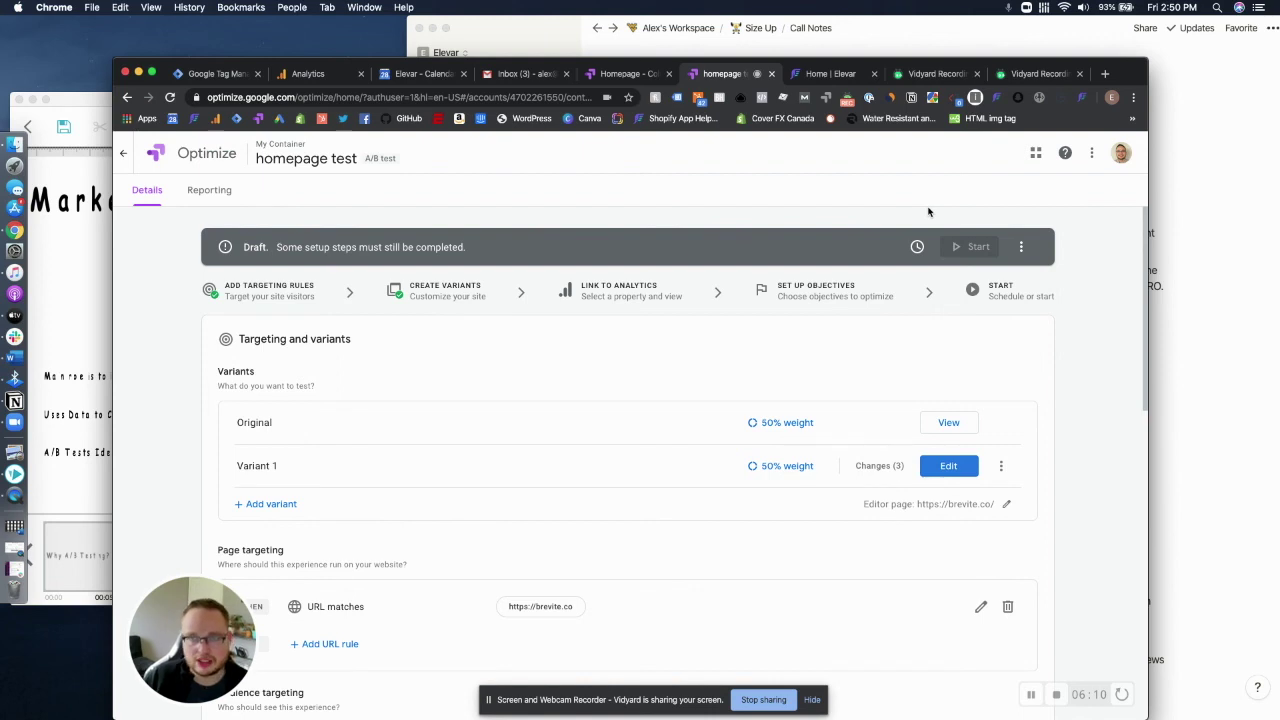
left_click_drag(1149, 61, 1279, 36)
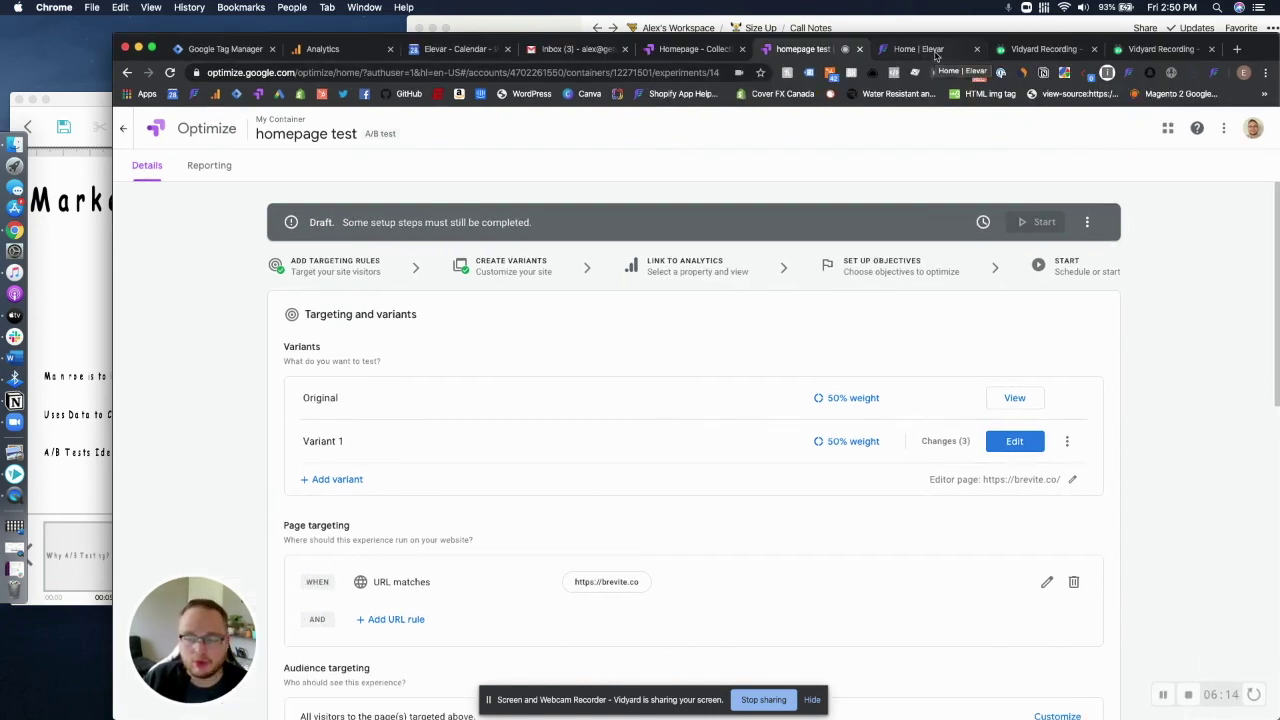
Switch to the Elevar dashboard, dismiss the screenshot extension's popup, and open the property selection for Raycon Global, Inc
left_click(934, 52)
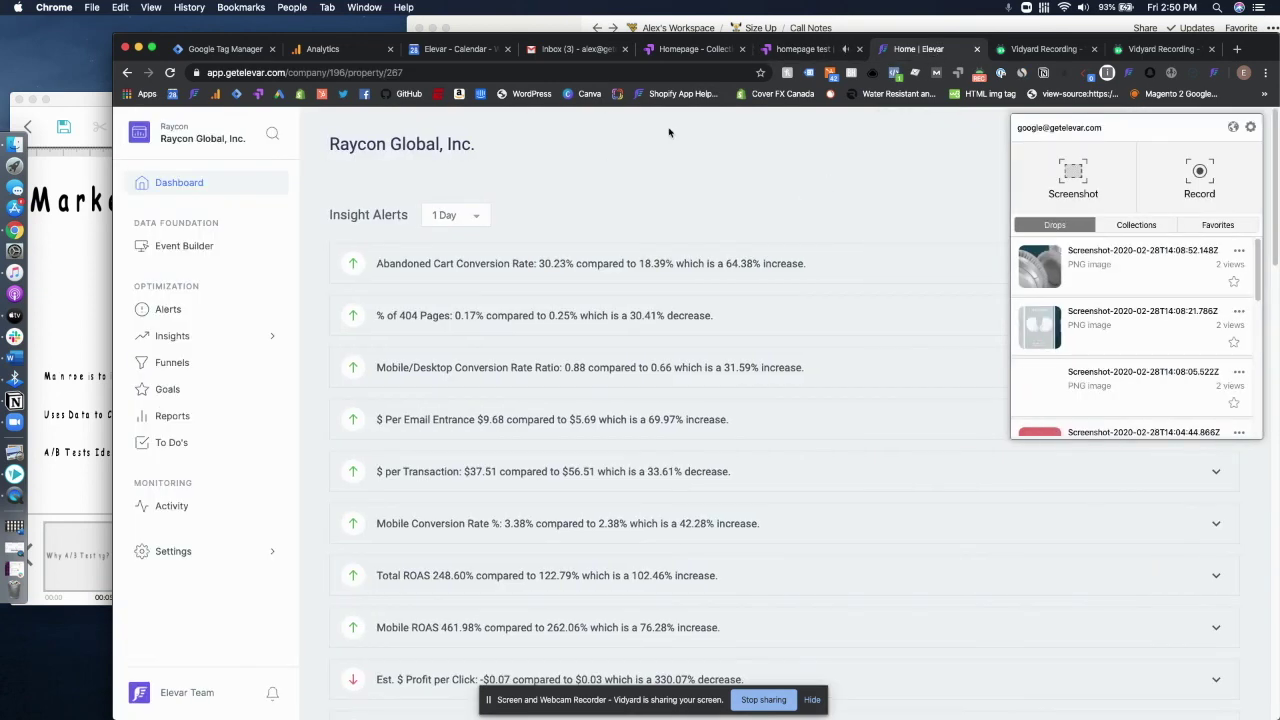
left_click(671, 134)
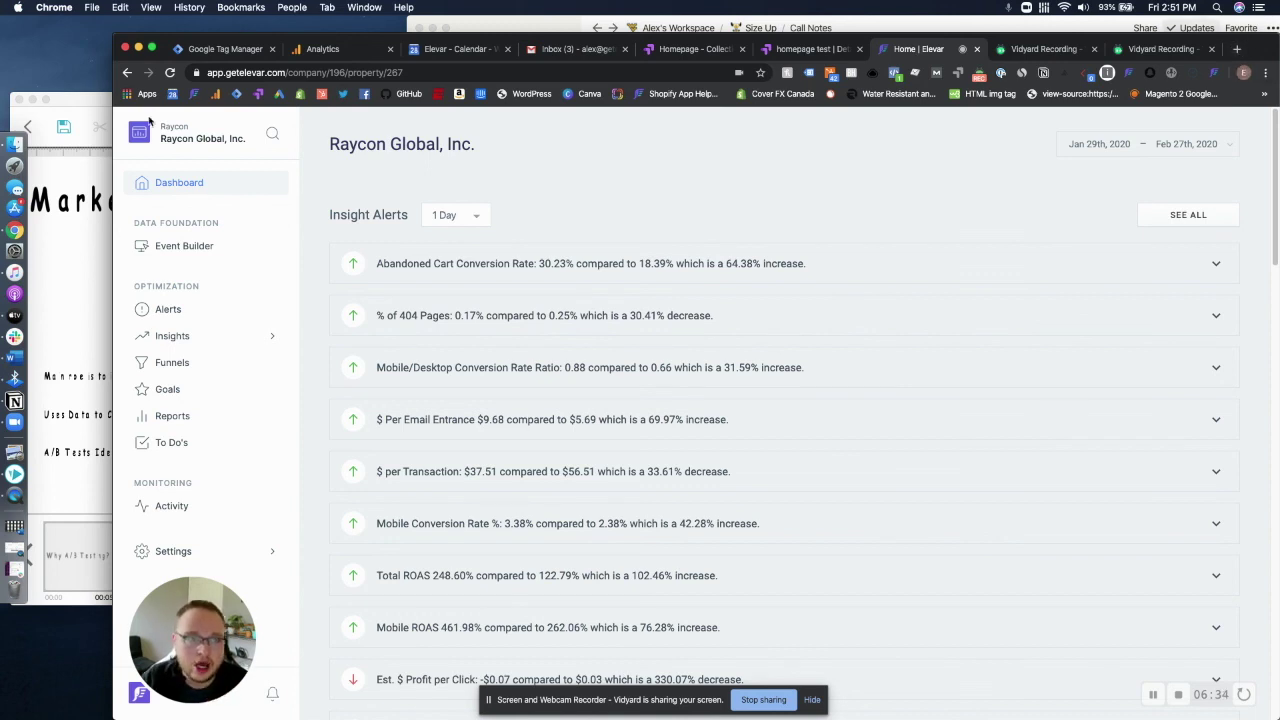
left_click(146, 128)
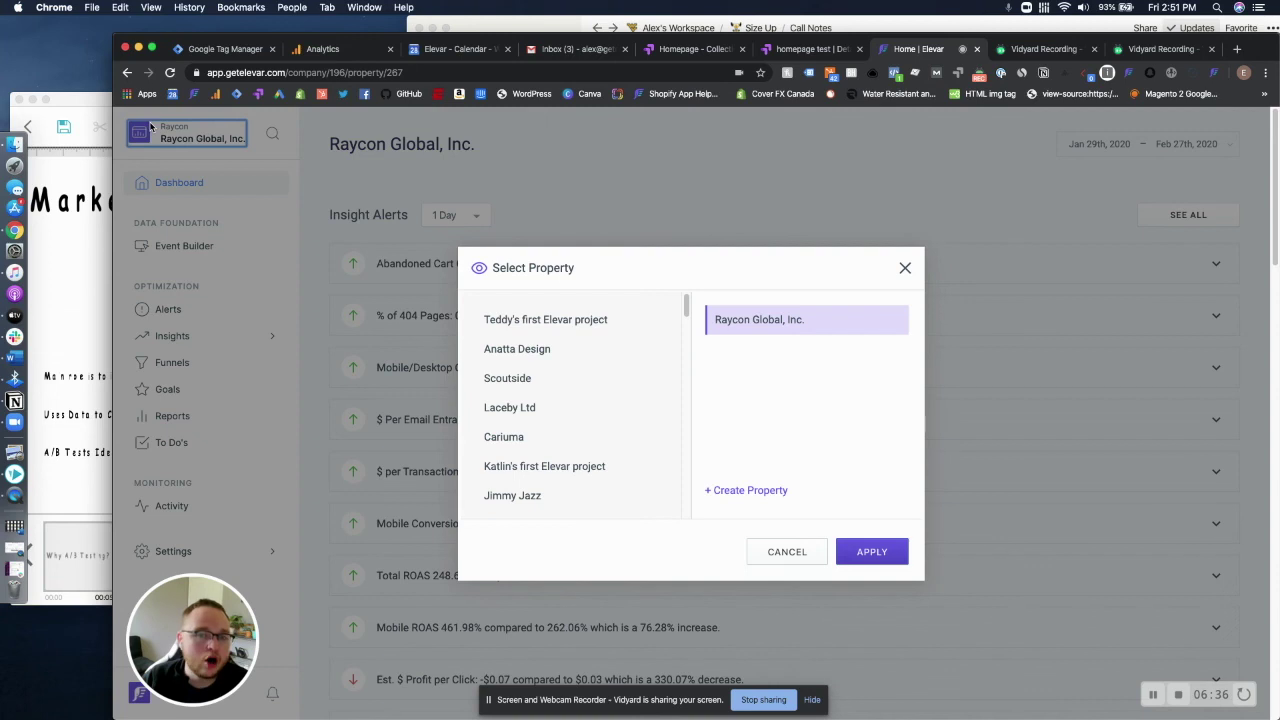